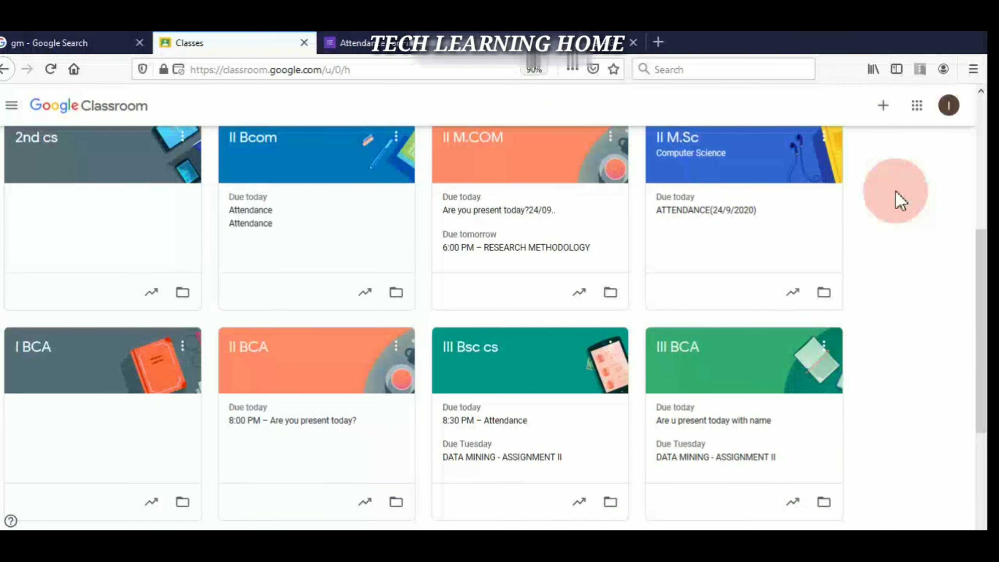
- Open the I MSc Computer Science 2020-2021 class card from the Classes page
scroll(919, 368, "down", 4)
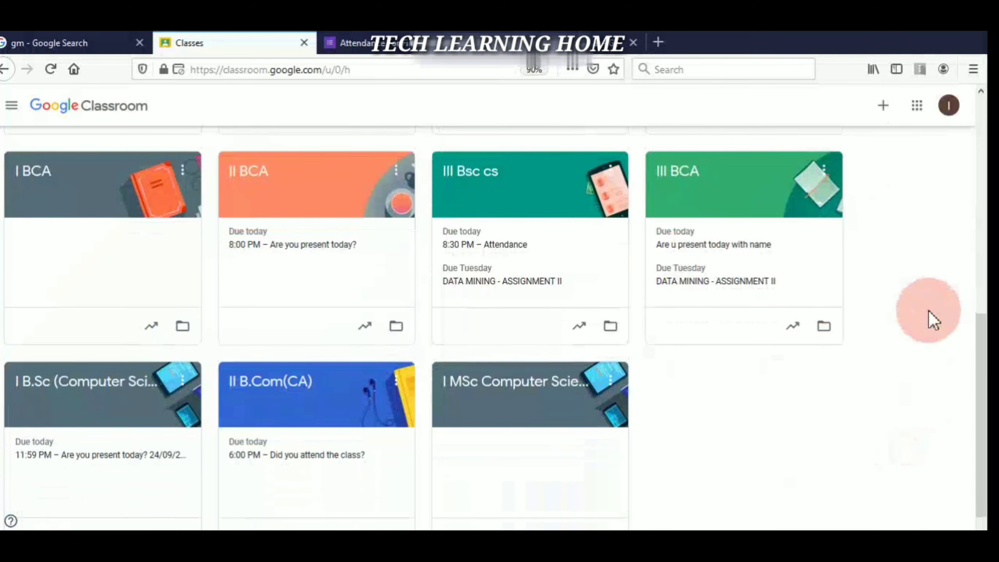
left_click_drag(645, 427, 502, 398)
left_click(502, 398)
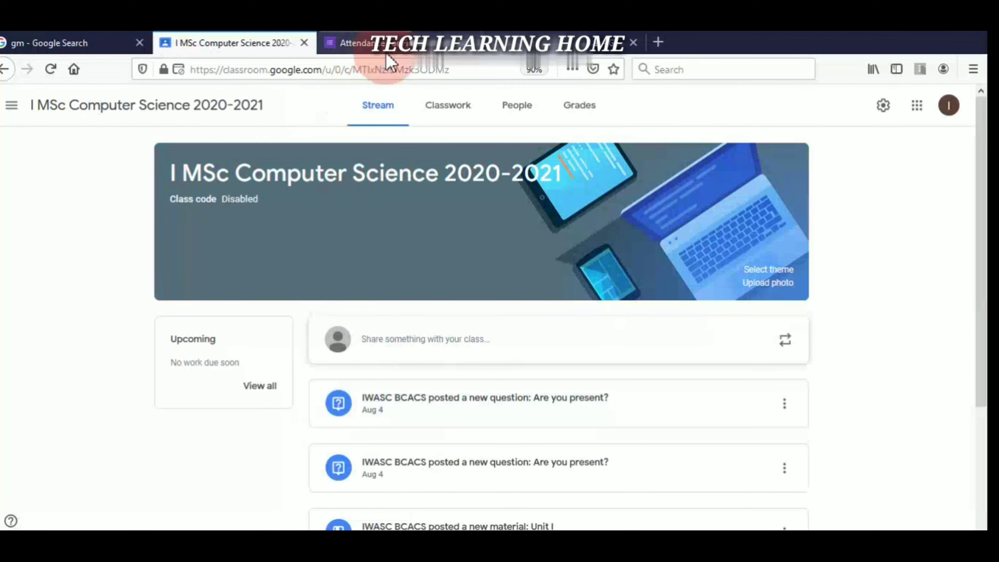
- Start a new Question post from the class's Classwork page
left_click(448, 111)
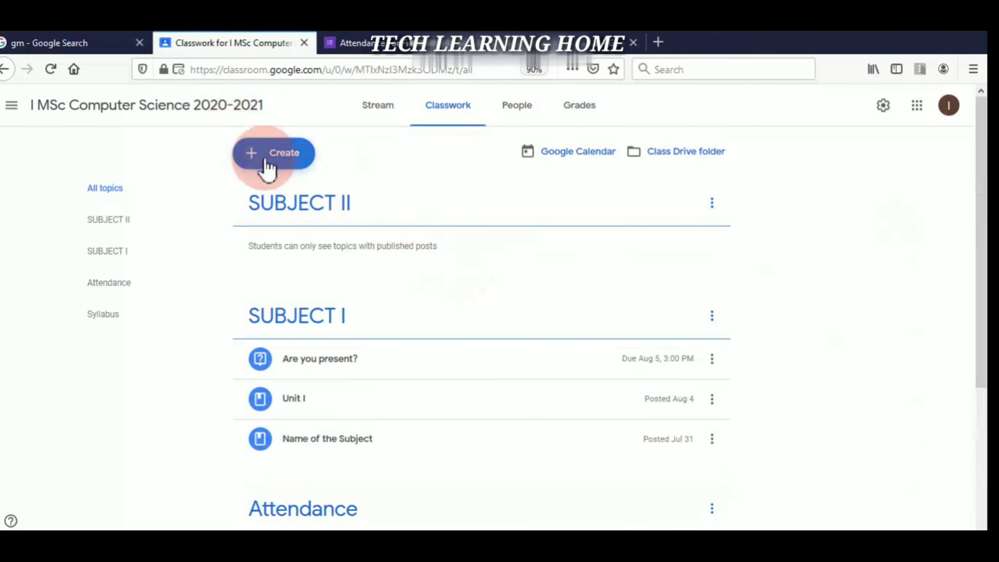
left_click(278, 154)
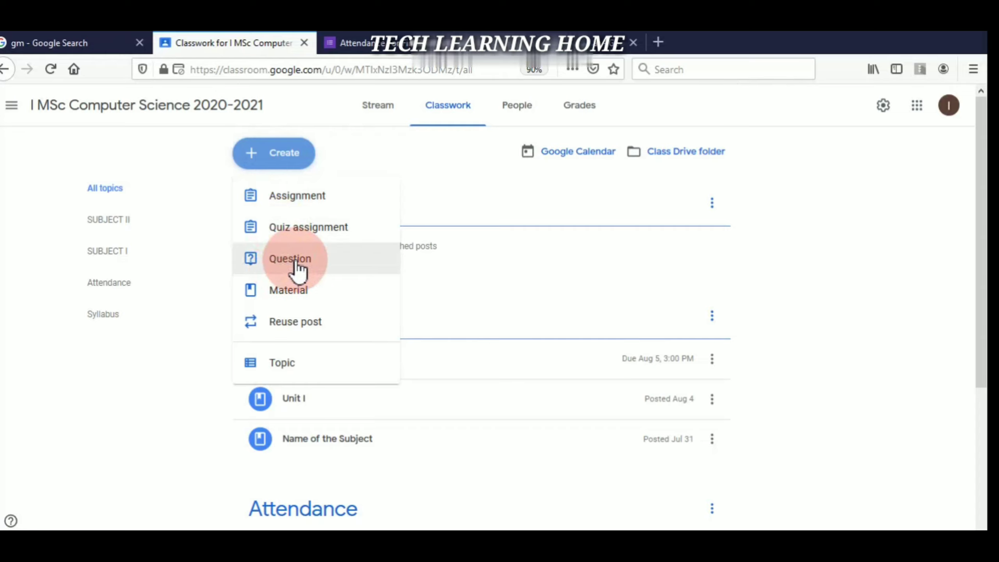
left_click(298, 264)
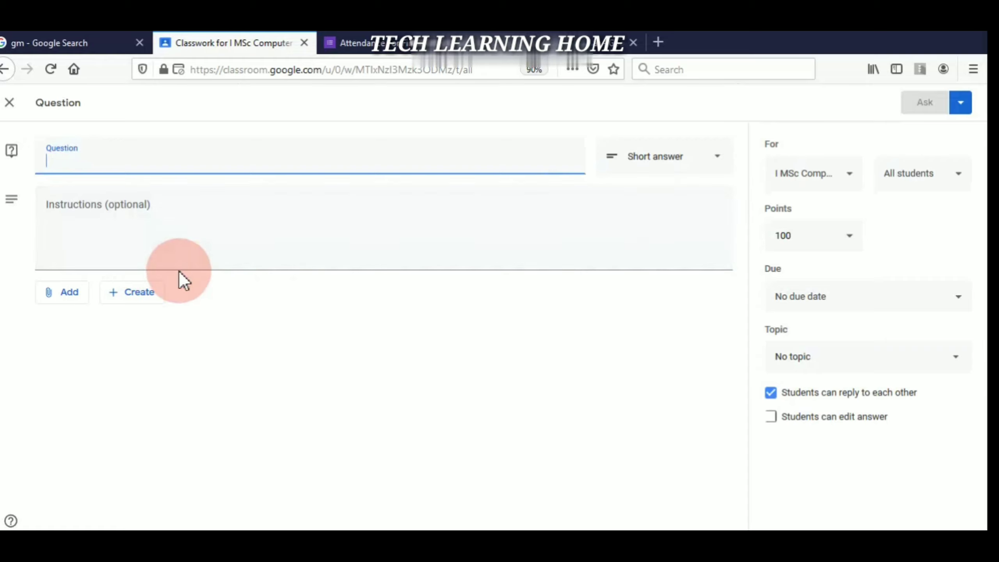
- Attach a new Google Form to the question draft and open the Untitled form
left_click(142, 299)
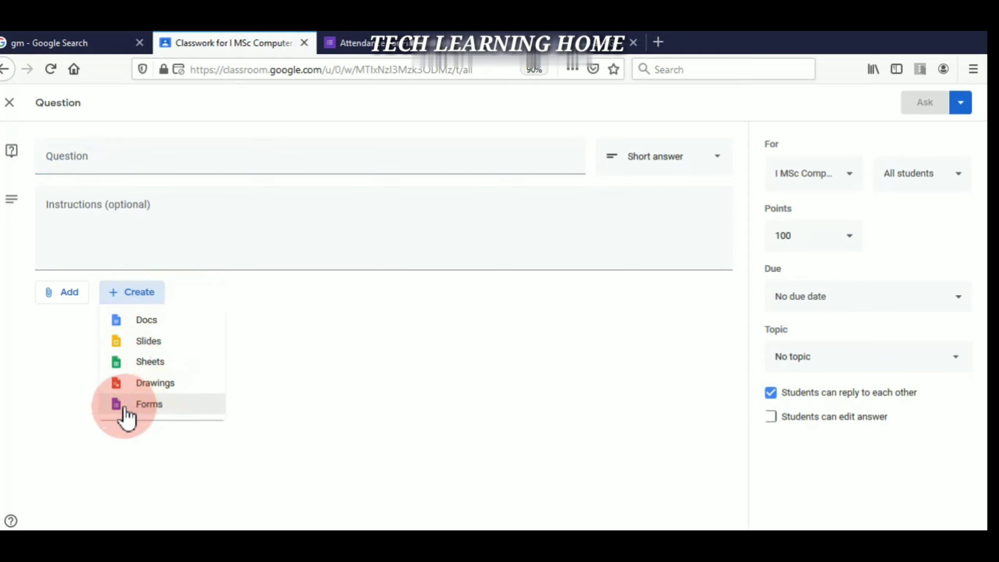
left_click(145, 409)
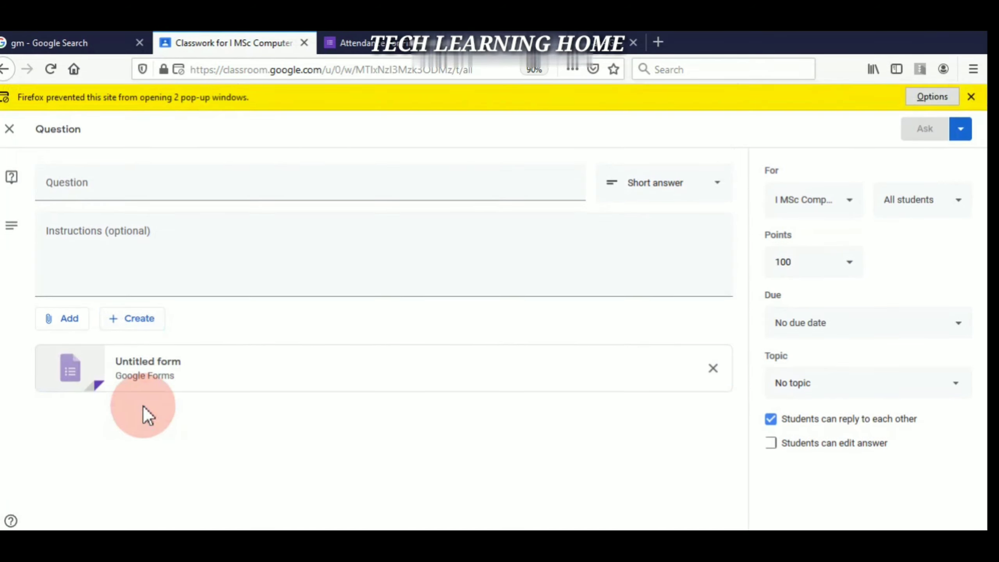
left_click(971, 96)
left_click(146, 347)
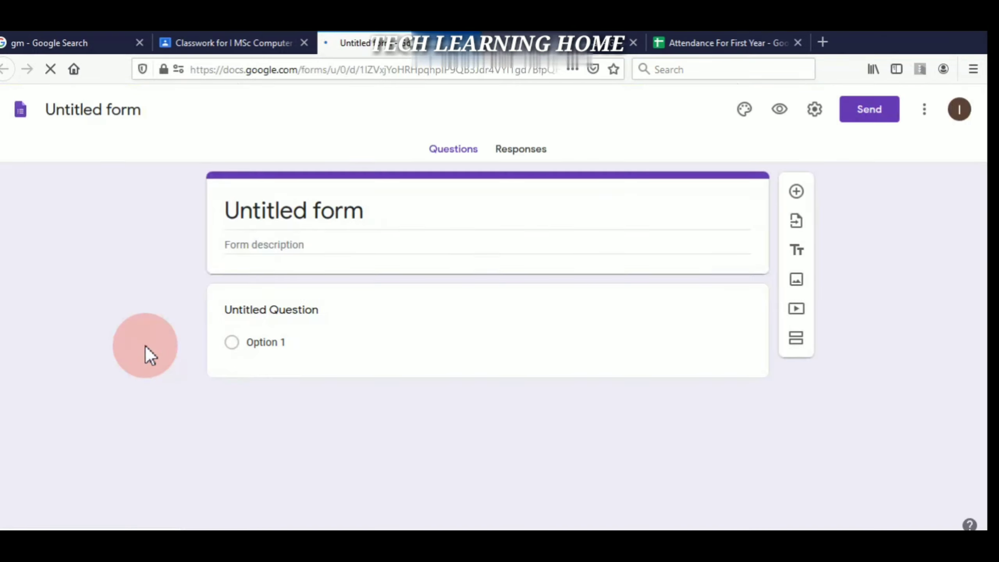
- Title the form Attendance, turn on email address collection, and rename the file Attendance
left_click(317, 213)
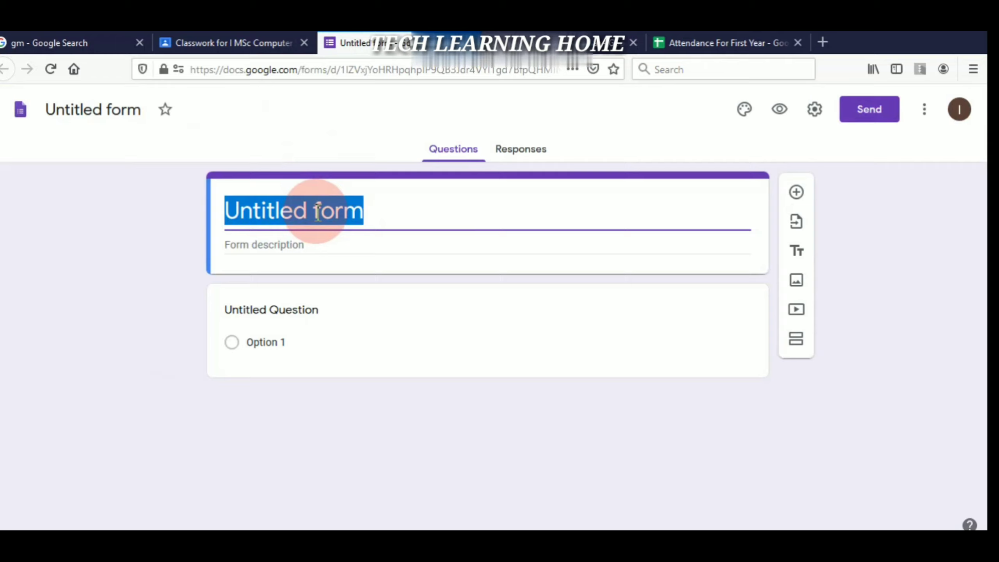
type("Atten")
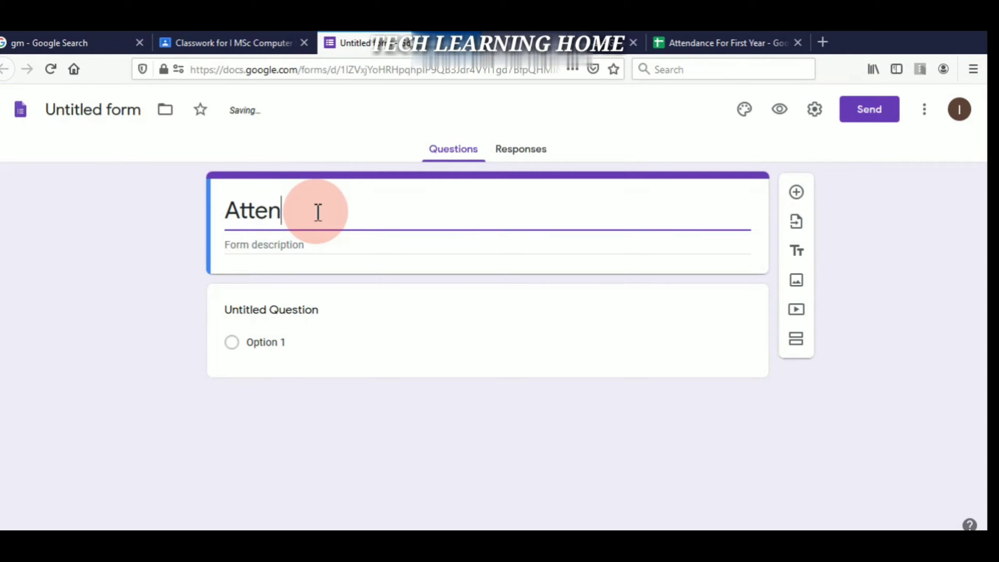
type("dance")
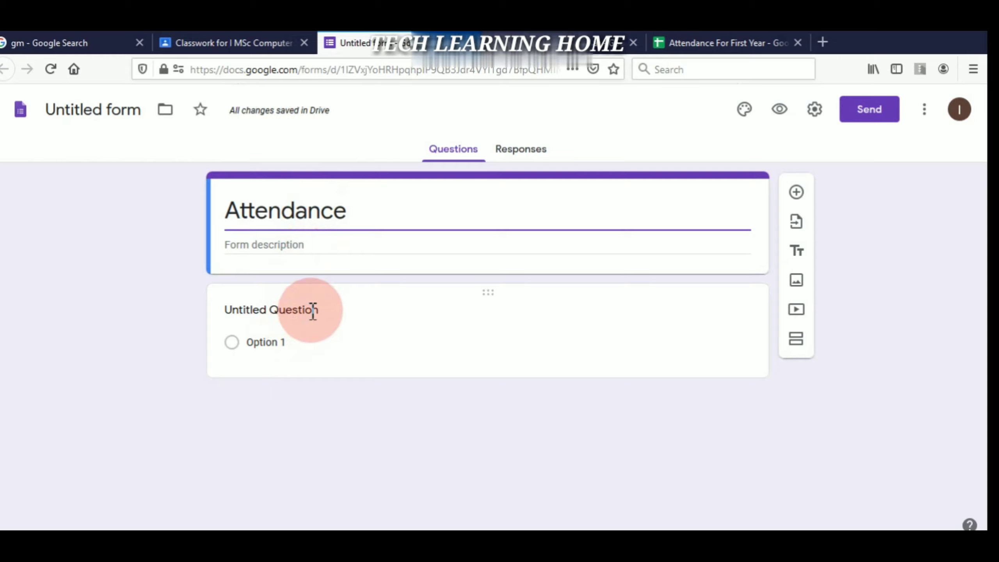
left_click(862, 112)
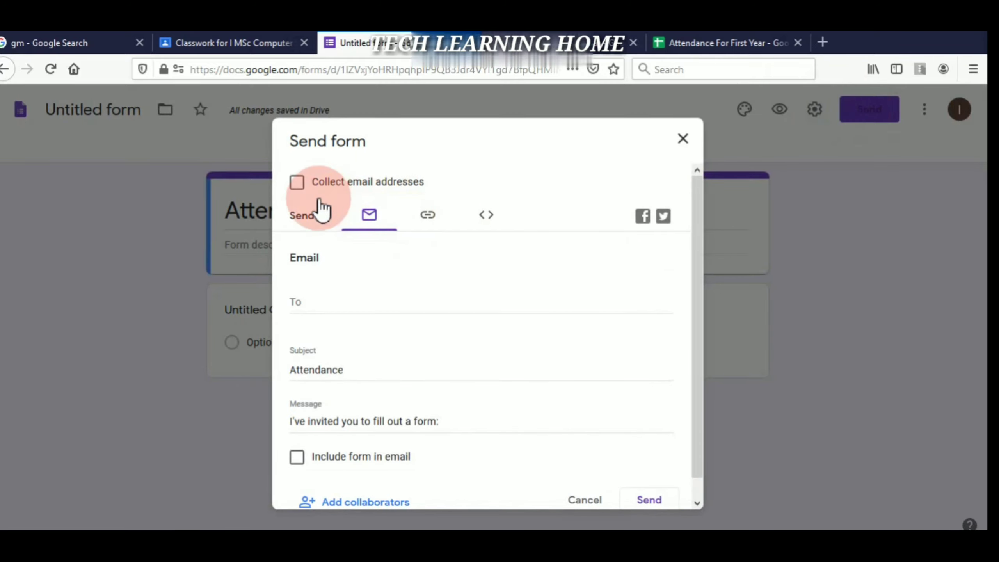
left_click(302, 190)
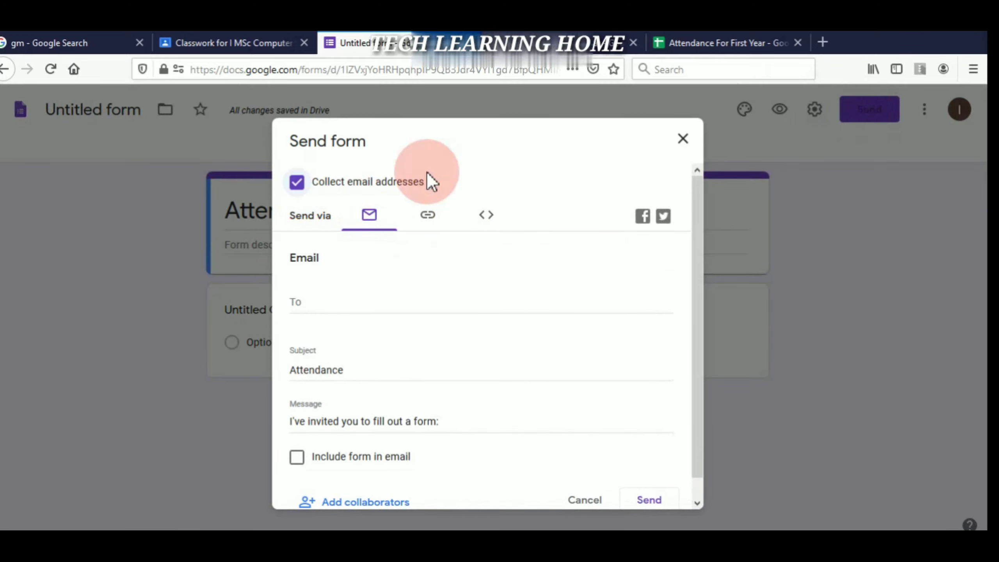
left_click(681, 140)
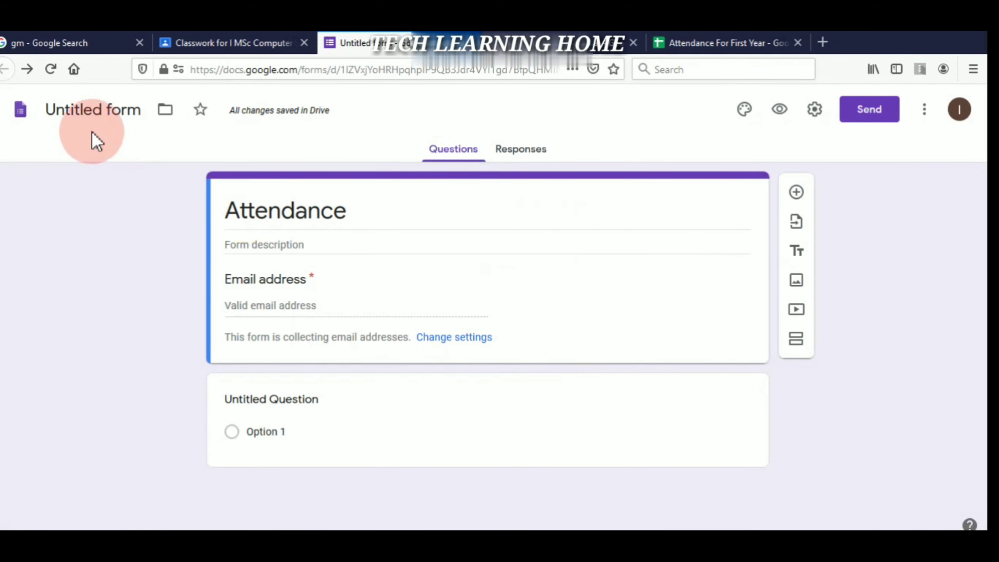
left_click(145, 116)
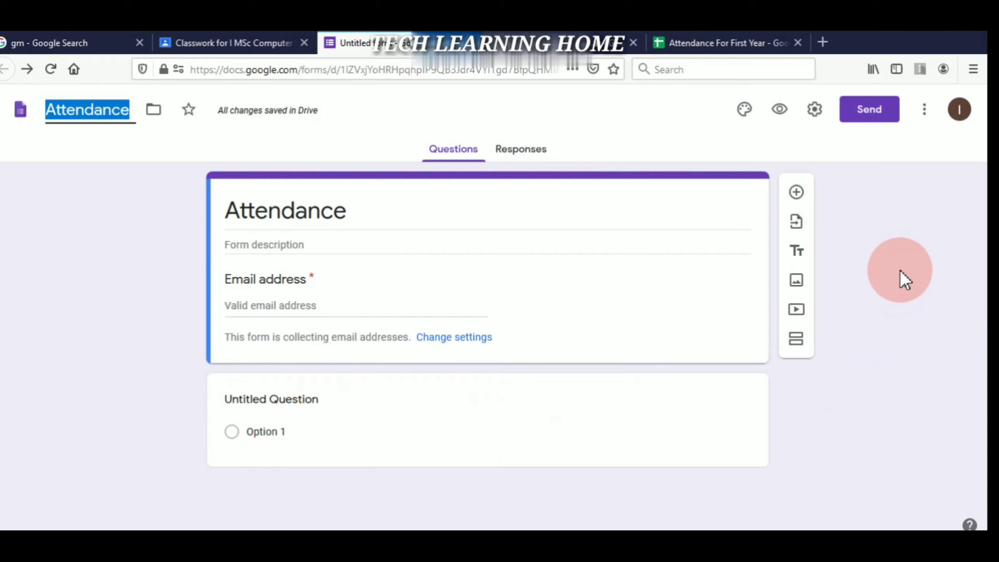
- Title the first question Register Number and make it required
left_click(326, 401)
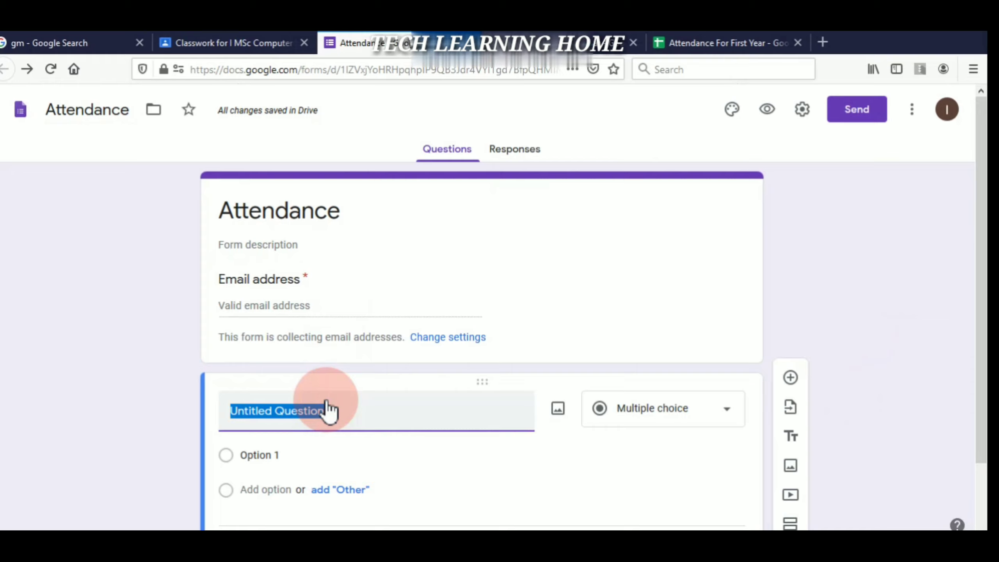
type("Re")
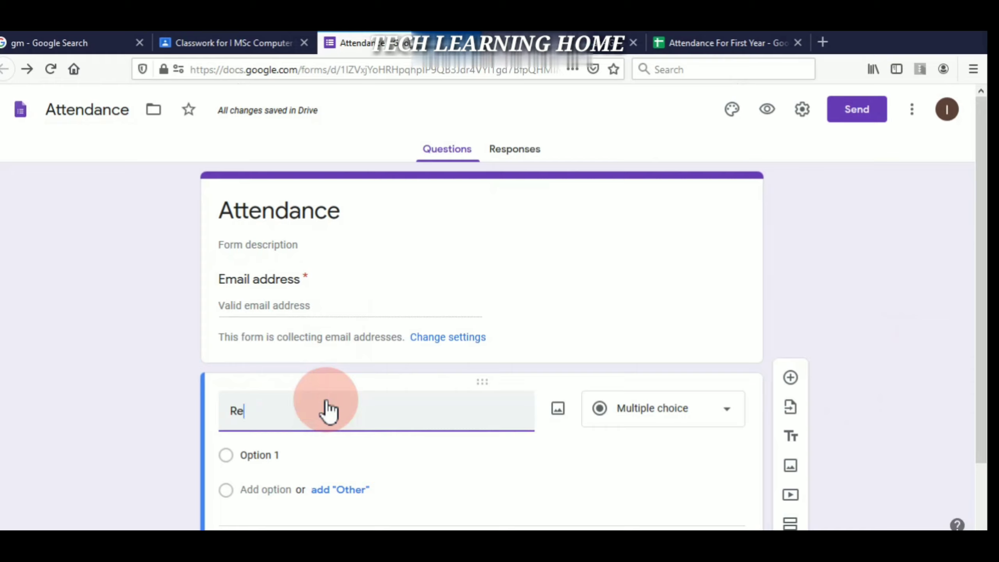
type("gister Num")
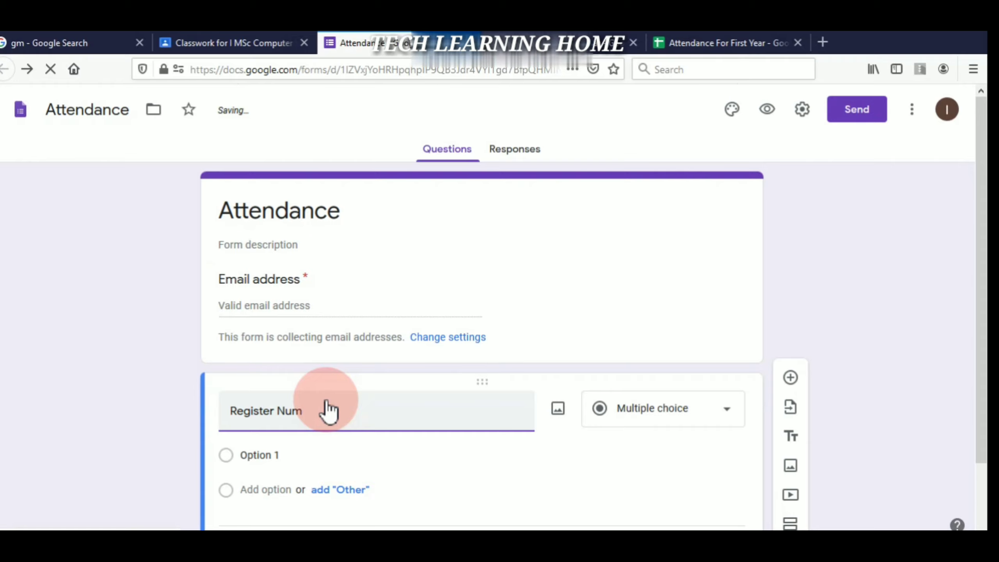
type("ber")
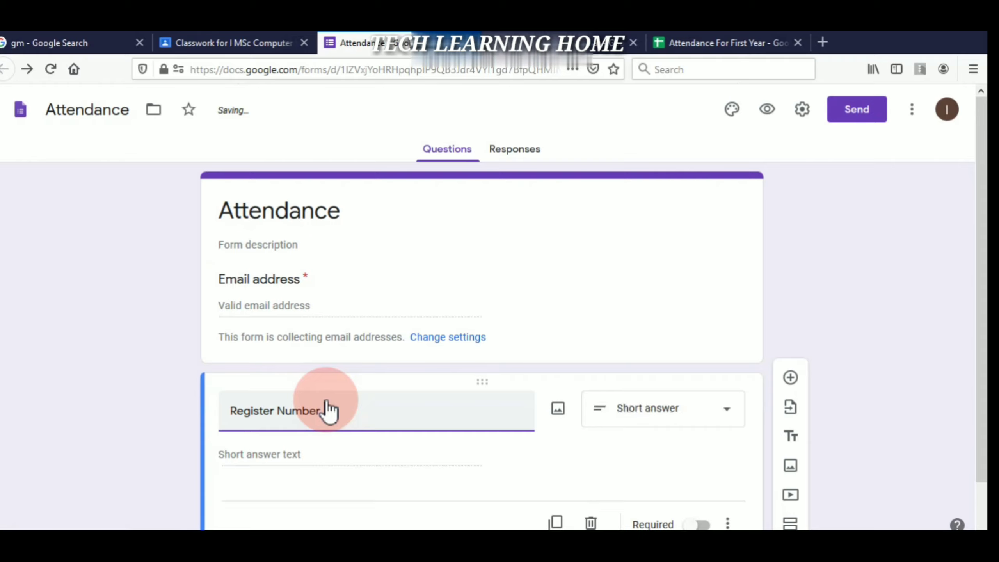
scroll(860, 236, "down", 3)
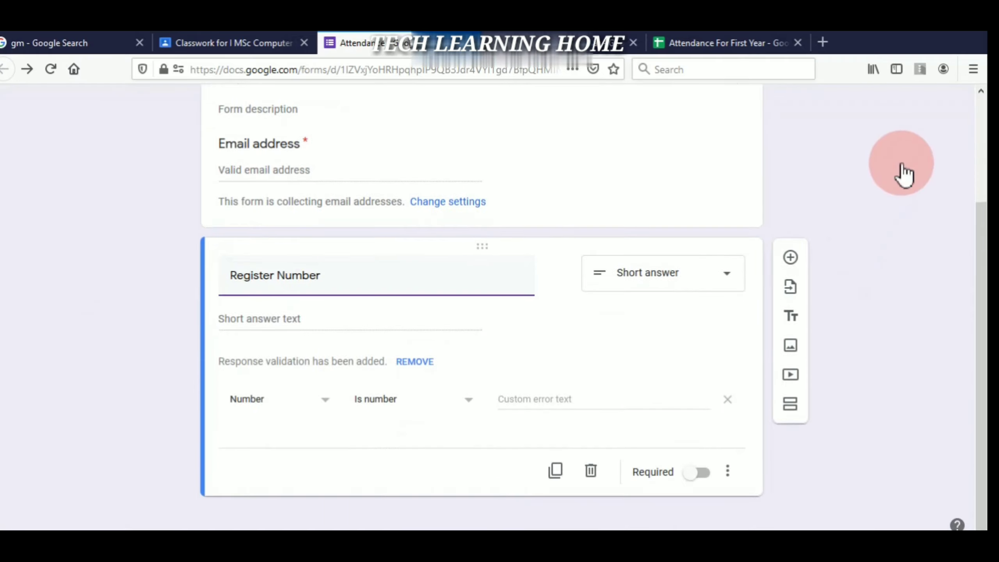
left_click(704, 474)
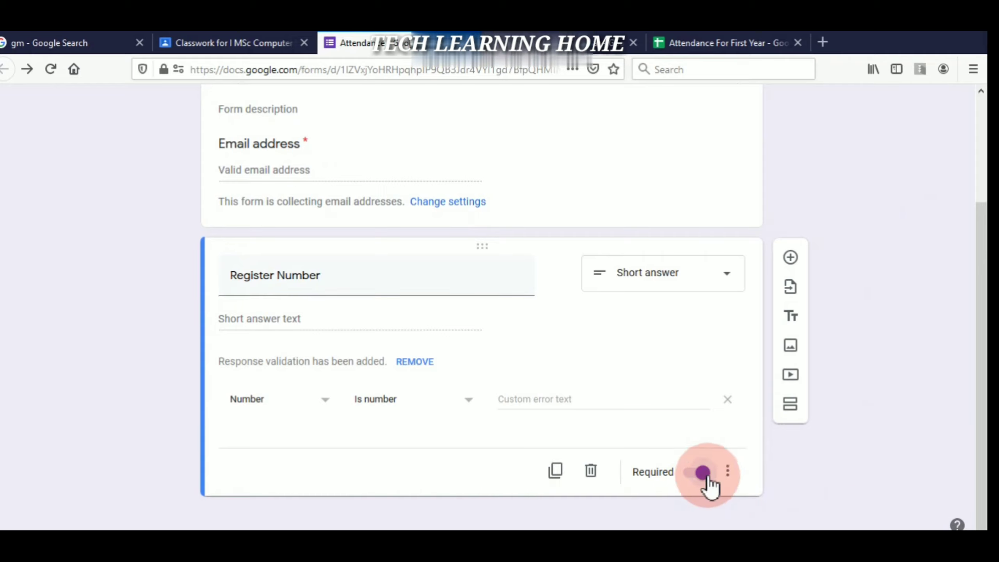
- Add a required short-answer question titled Name of the Student
left_click(791, 259)
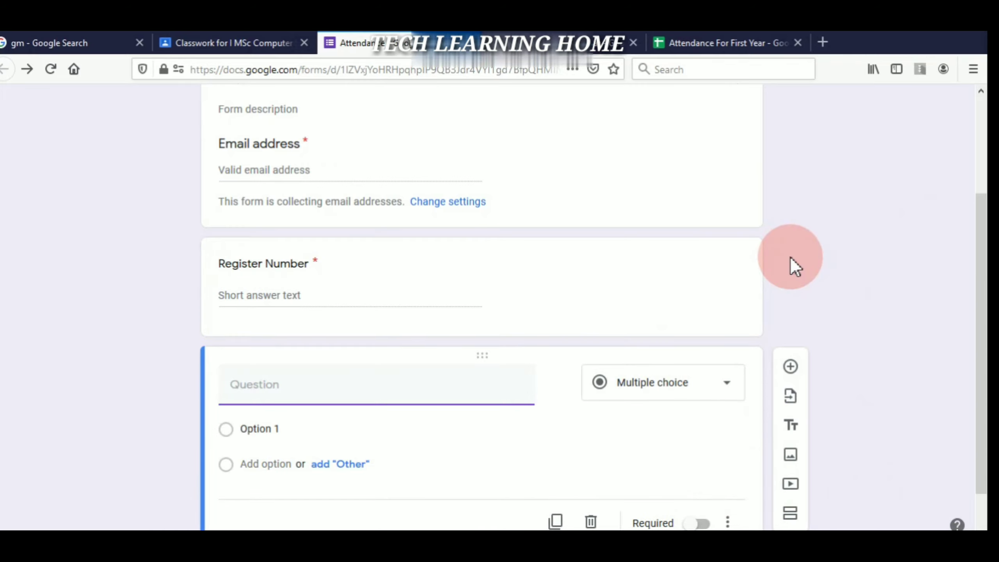
type("Name of the Stu")
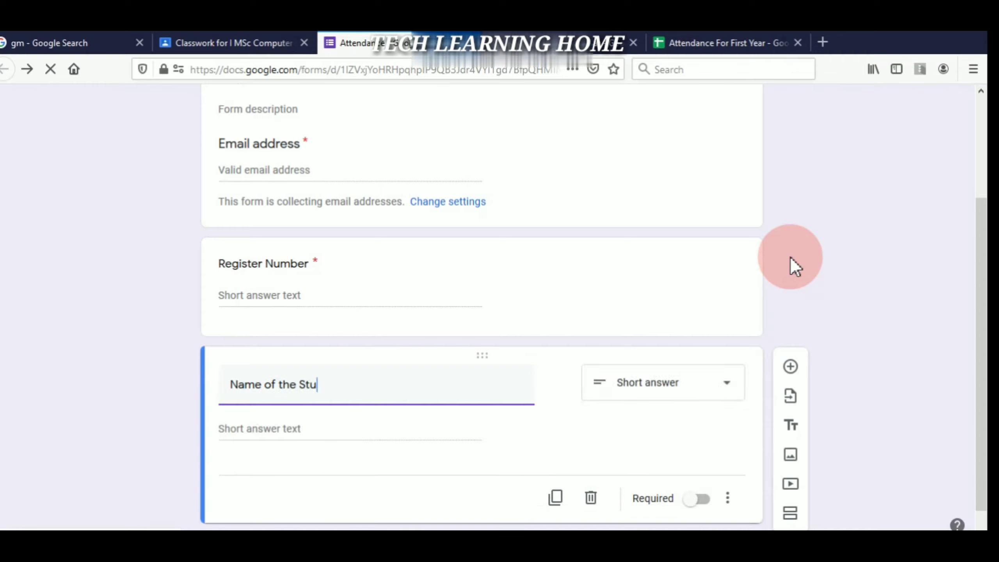
type("dent")
scroll(791, 257, "down", 1)
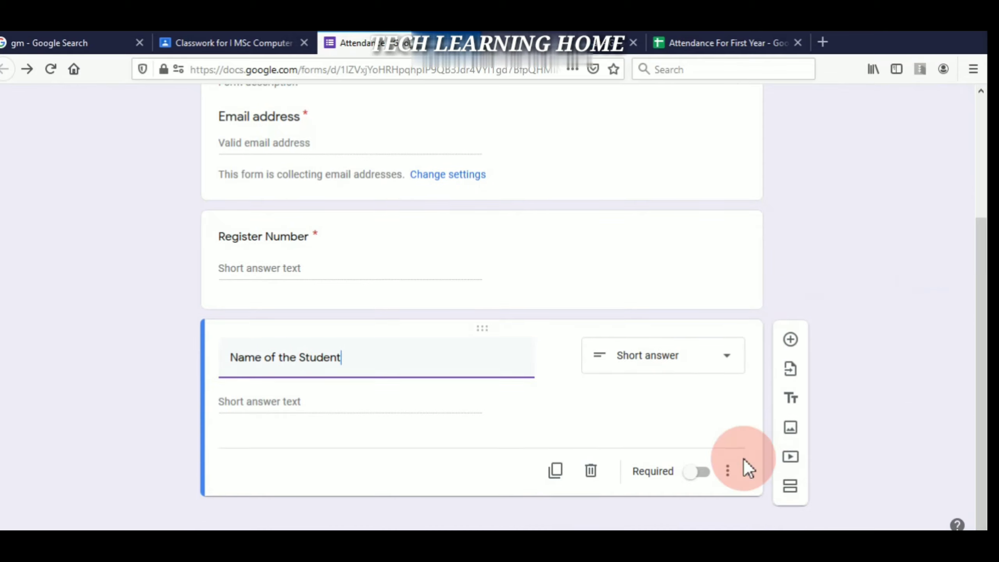
left_click(708, 471)
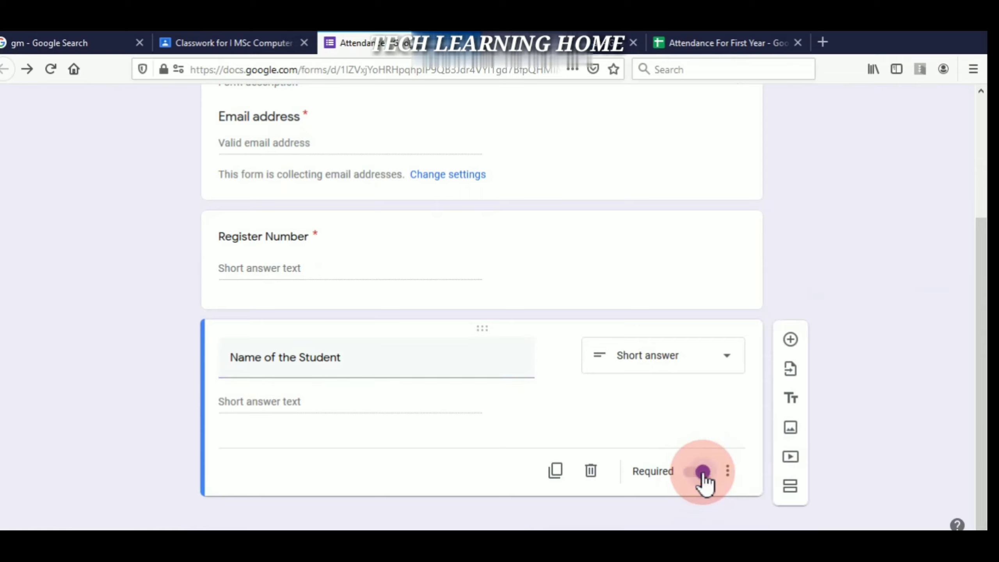
- Add a required question titled Date below Name of the Student
left_click(791, 341)
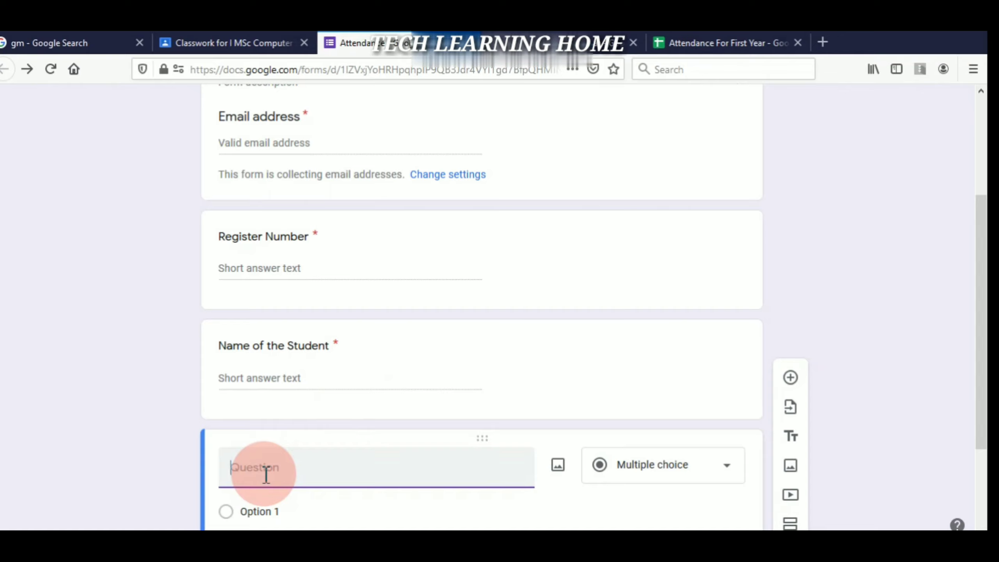
type("Date")
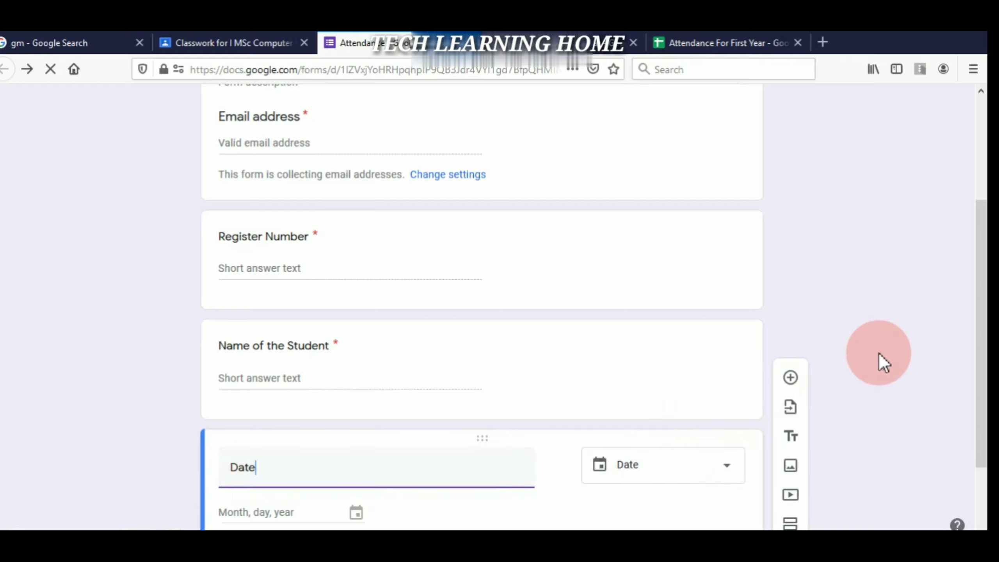
scroll(978, 487, "down", 3)
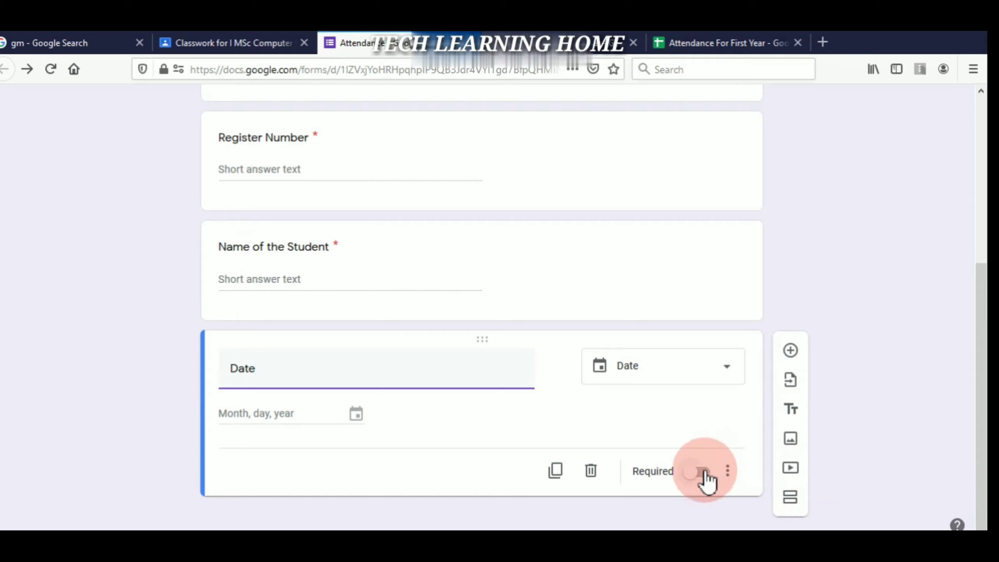
left_click(702, 472)
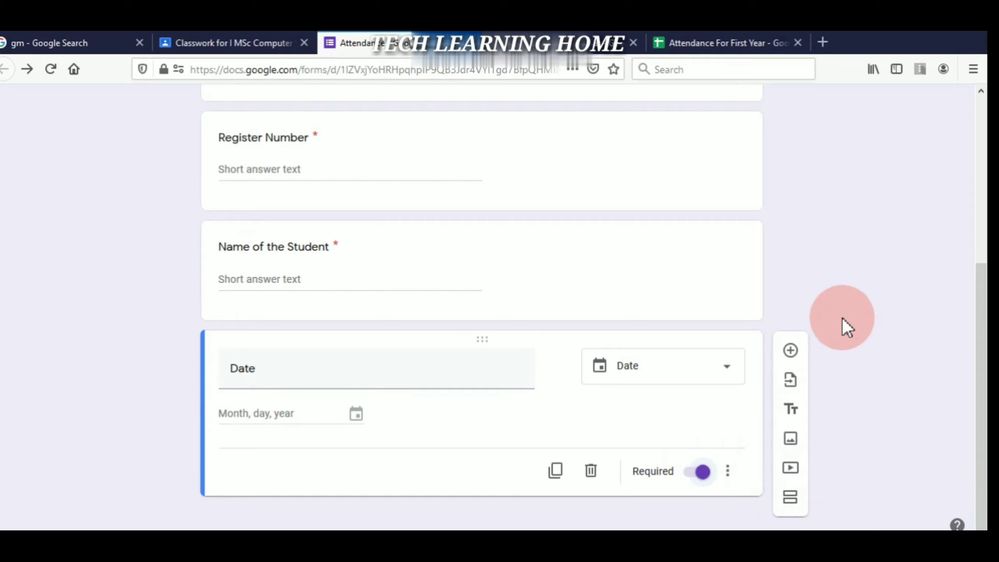
- Add another question below Date and title it Subject
left_click(792, 352)
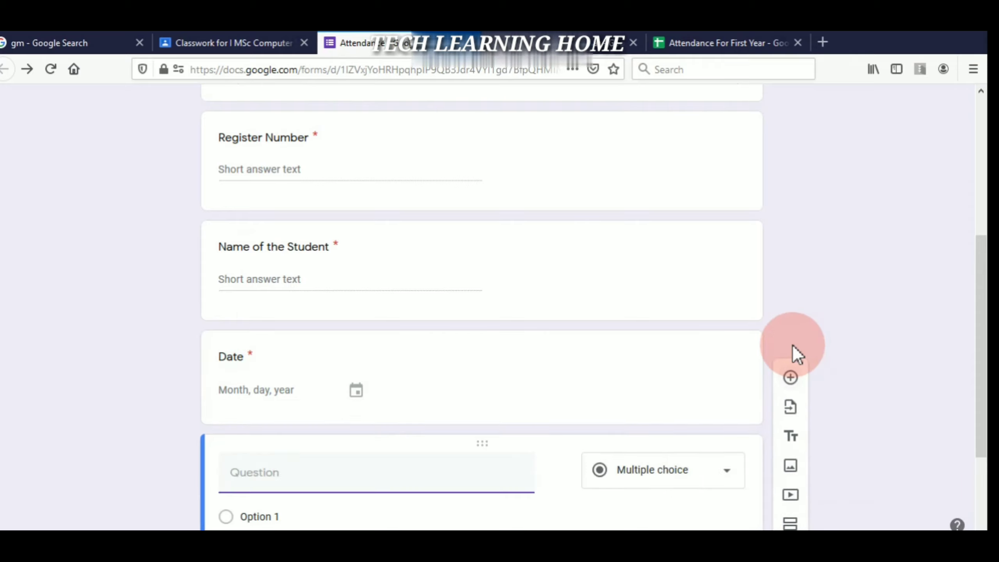
left_click(256, 513)
left_click(294, 474)
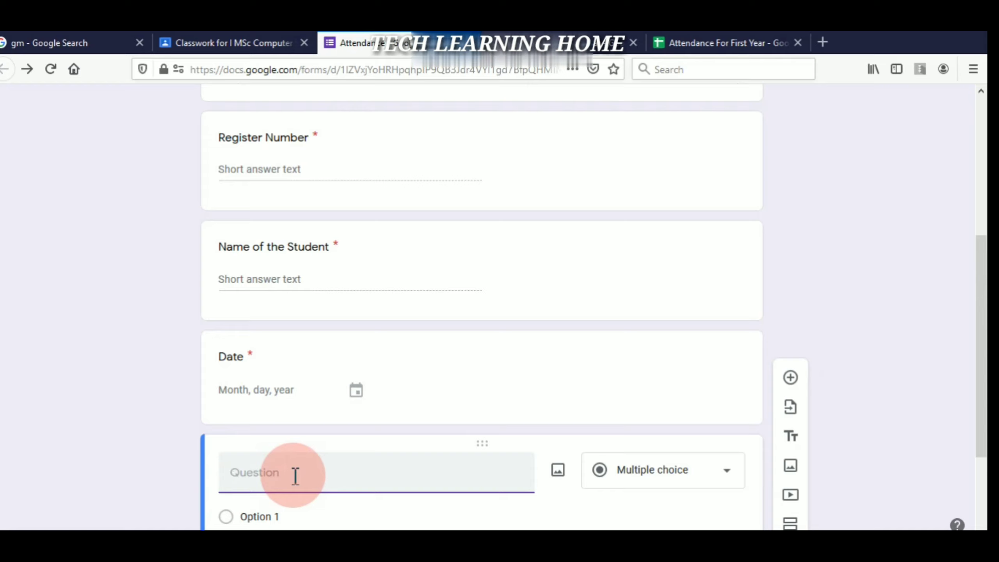
type("Subje")
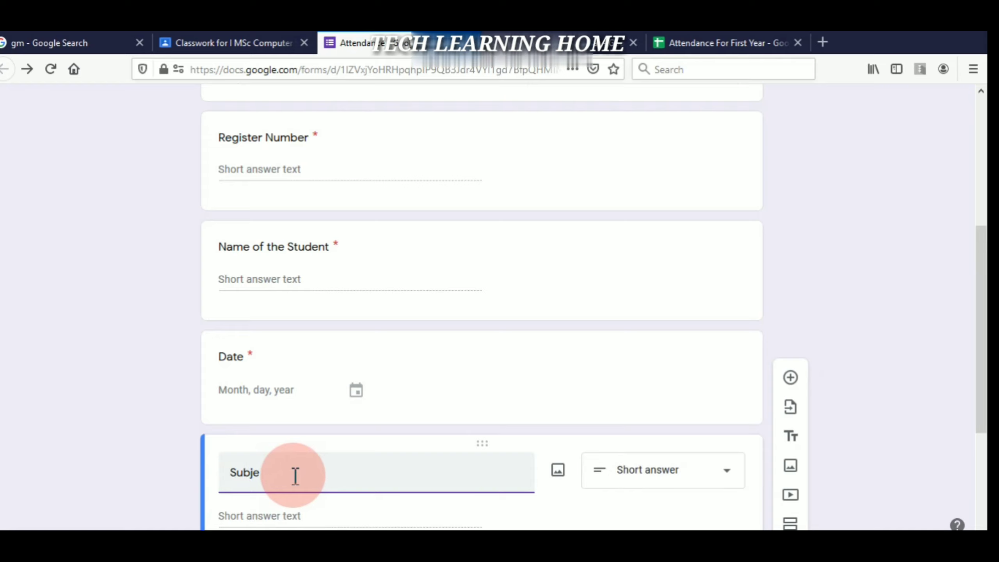
type("ct")
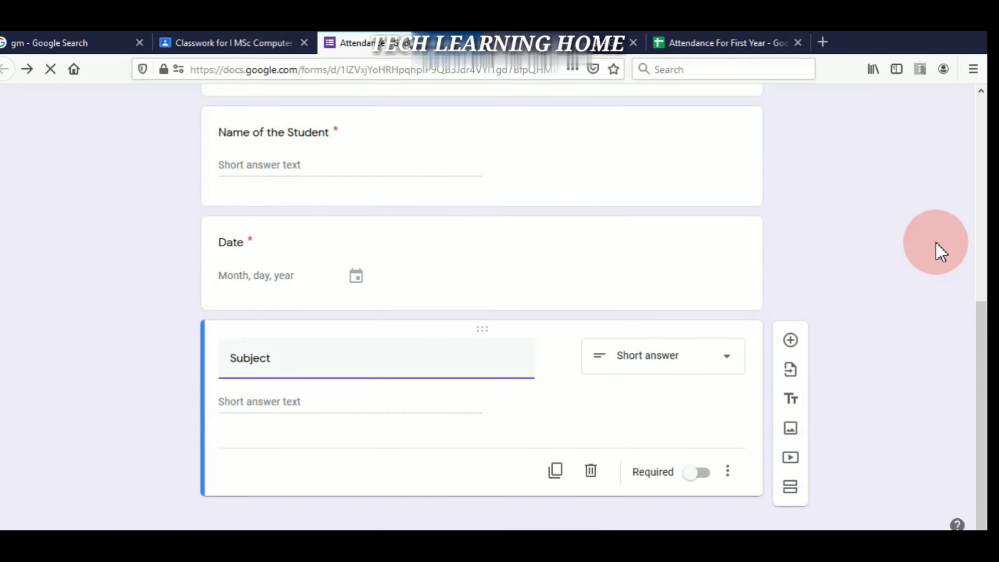
- Make Subject multiple choice with options Tamil, English, Maths and Science
left_click(732, 360)
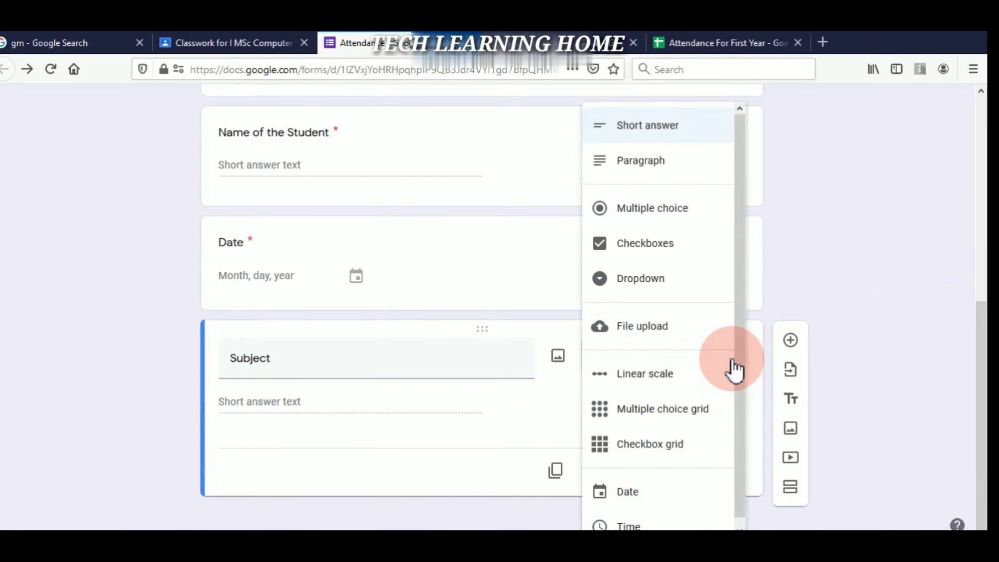
left_click(639, 216)
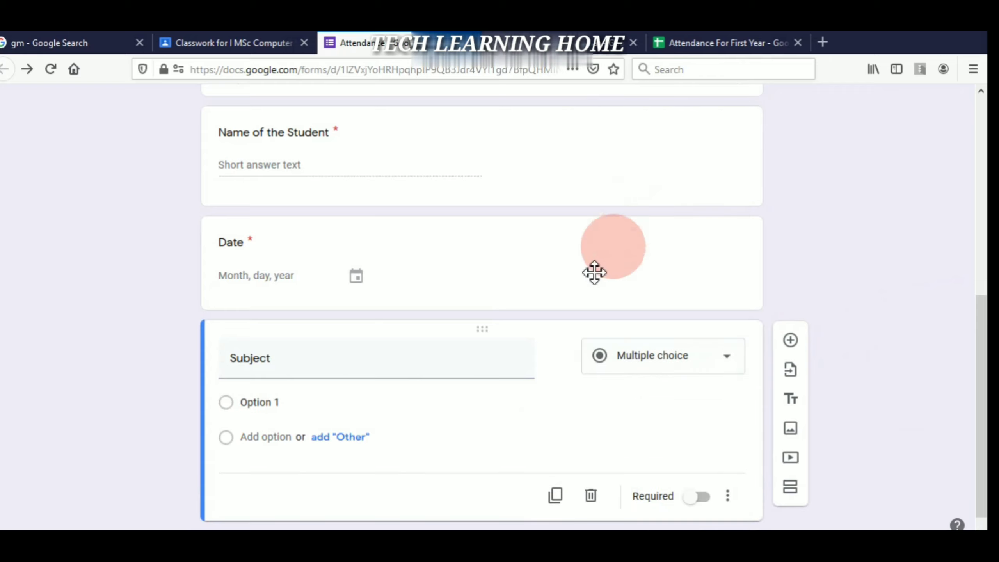
left_click(261, 404)
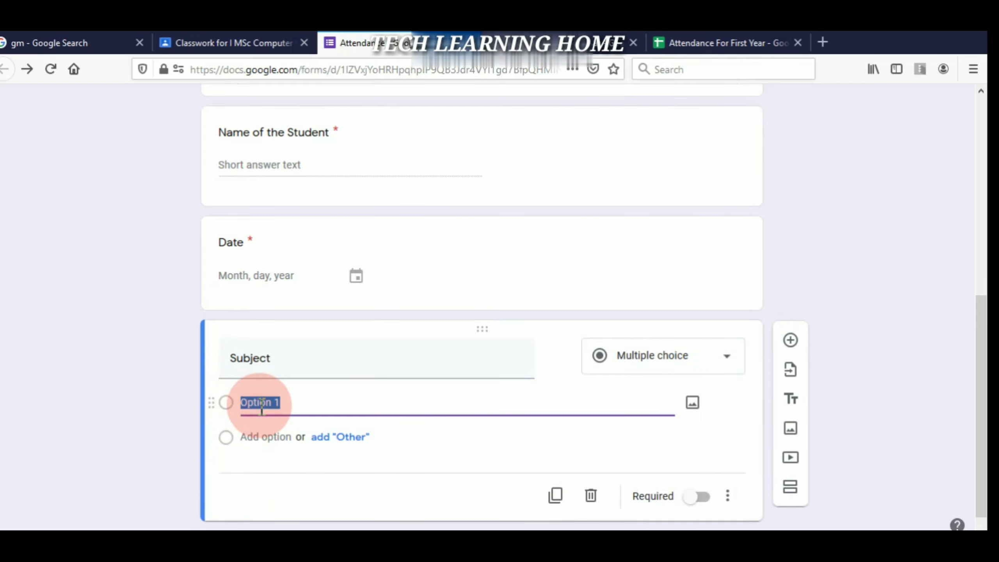
type("Tamil")
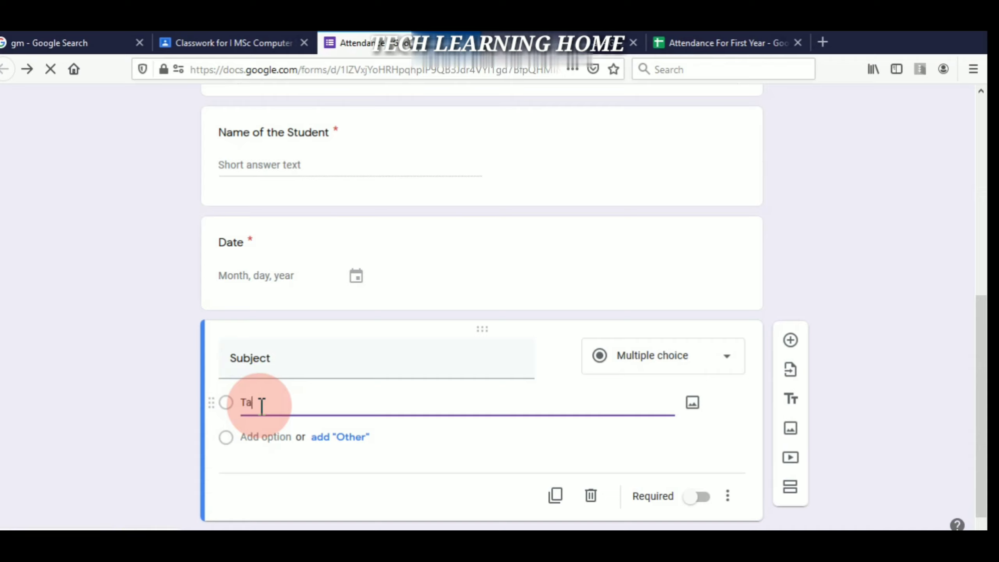
left_click(267, 437)
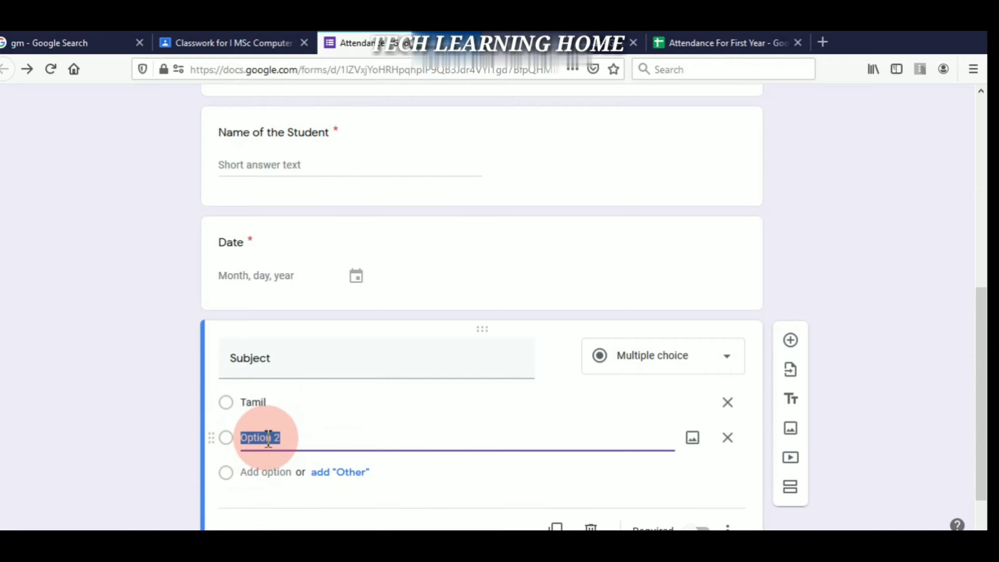
type("English")
left_click(266, 472)
type("Maths")
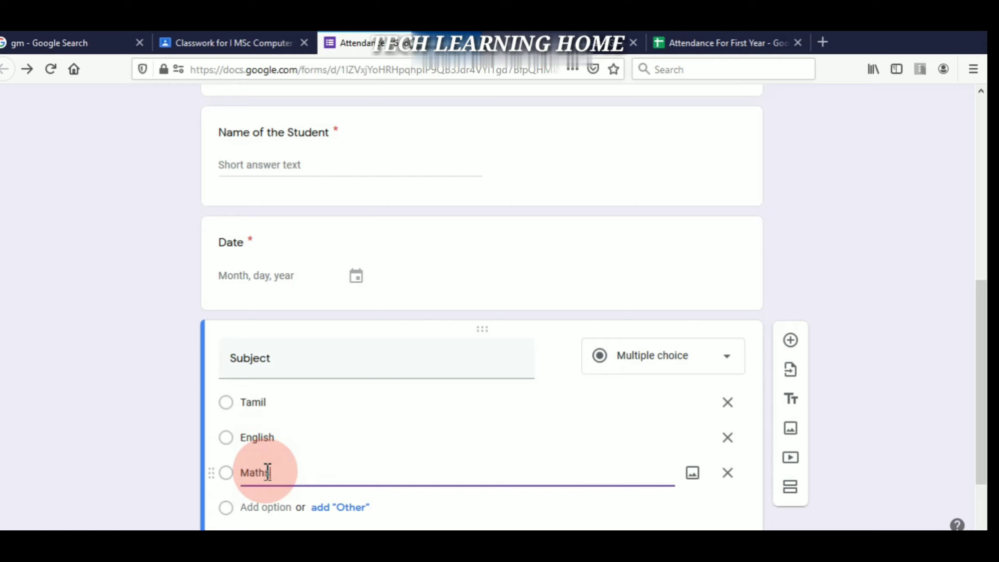
left_click(263, 508)
type("Science")
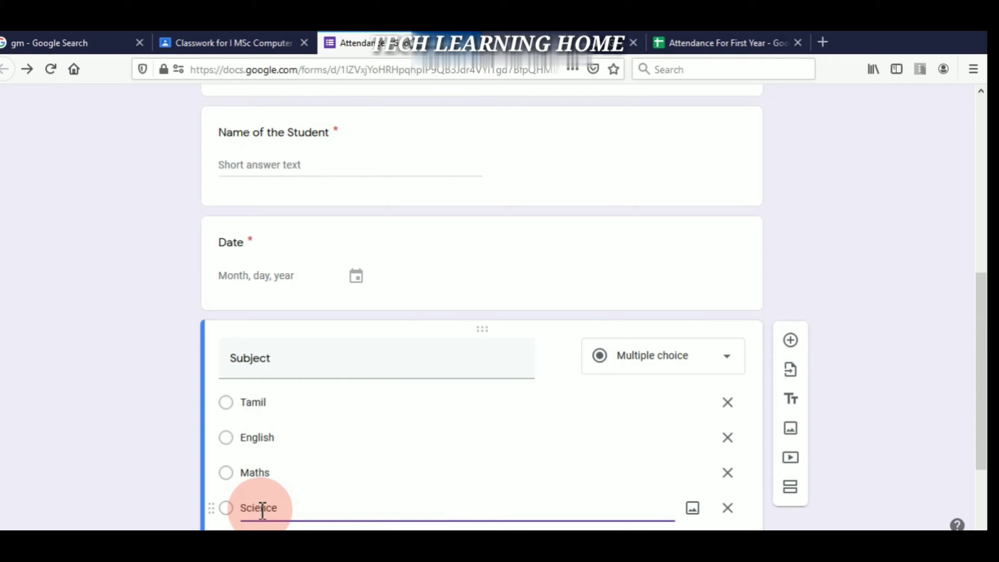
- Add a fifth option, Social, and make Subject required
scroll(921, 245, "down", 3)
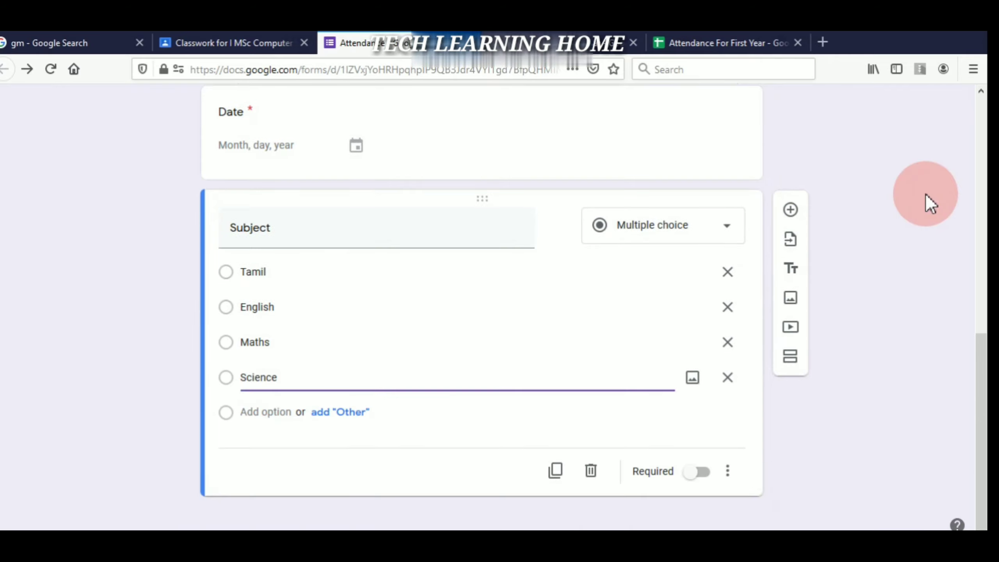
left_click(264, 412)
type("S")
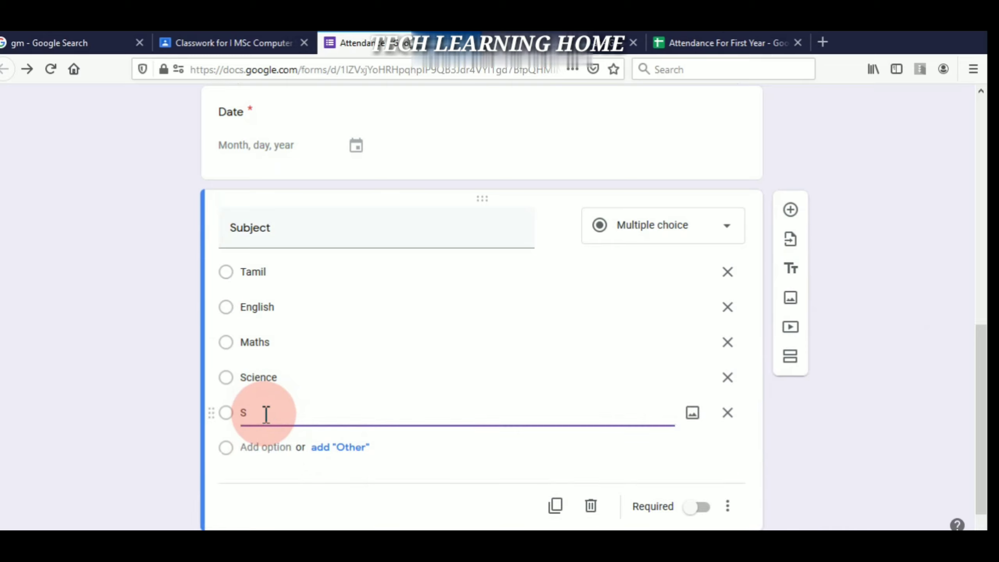
type("al")
left_click(703, 508)
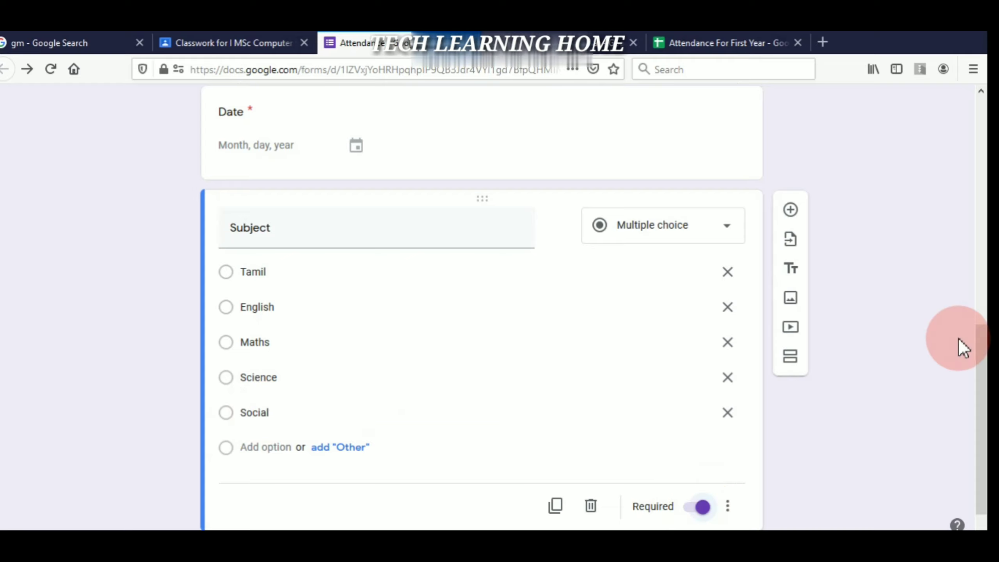
scroll(905, 323, "up", 5)
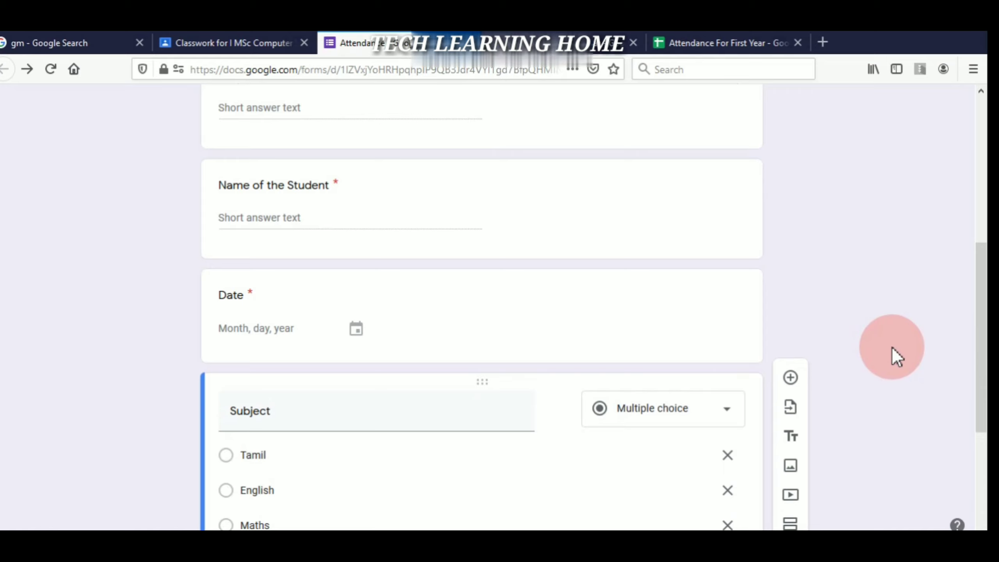
scroll(896, 357, "up", 9)
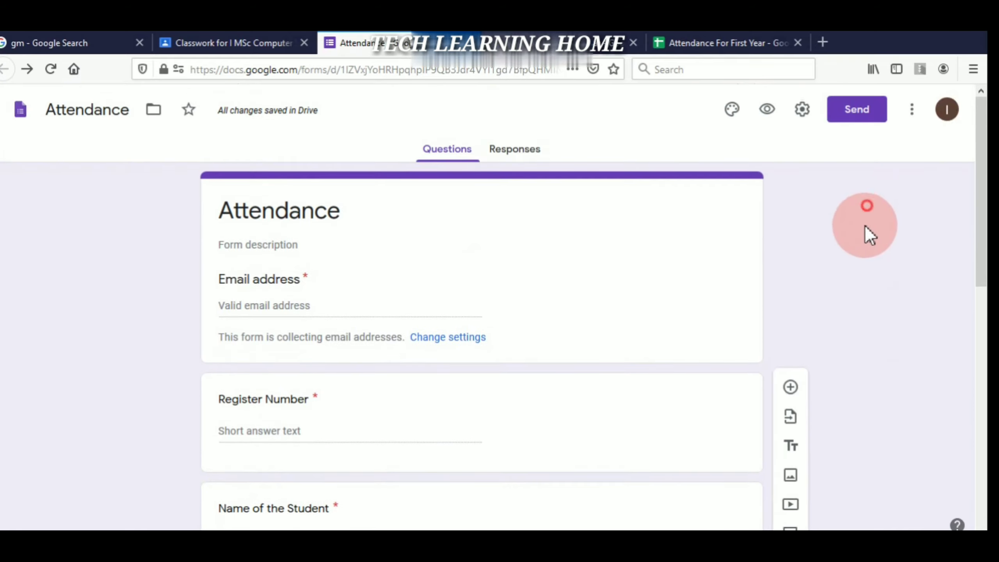
scroll(884, 216, "down", 6)
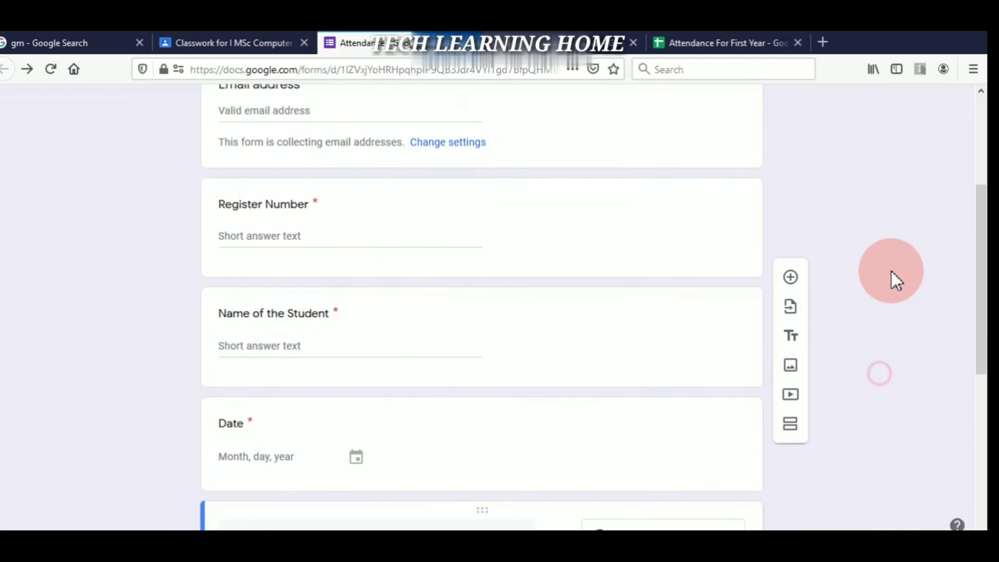
scroll(866, 330, "up", 3)
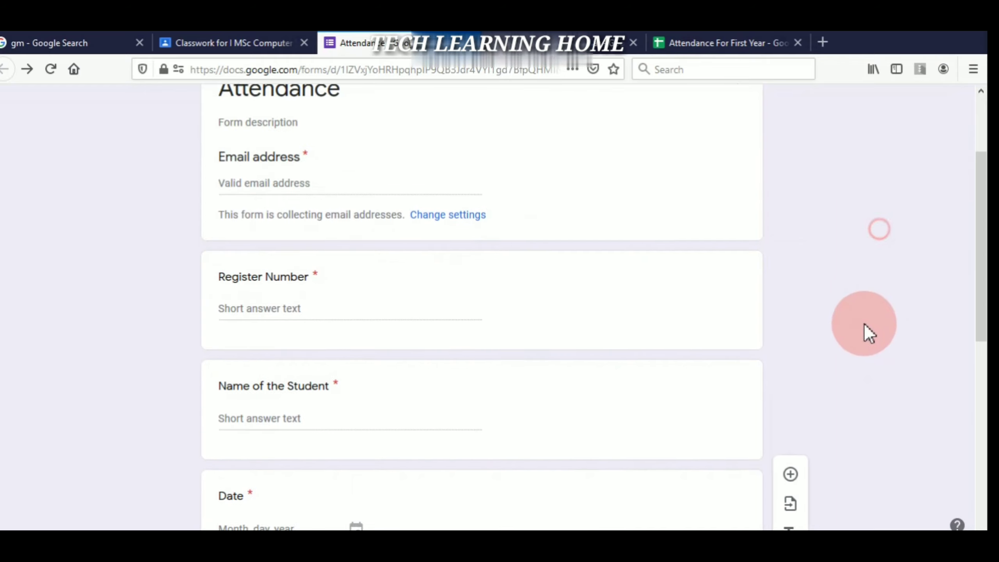
scroll(877, 286, "down", 1)
scroll(882, 292, "down", 2)
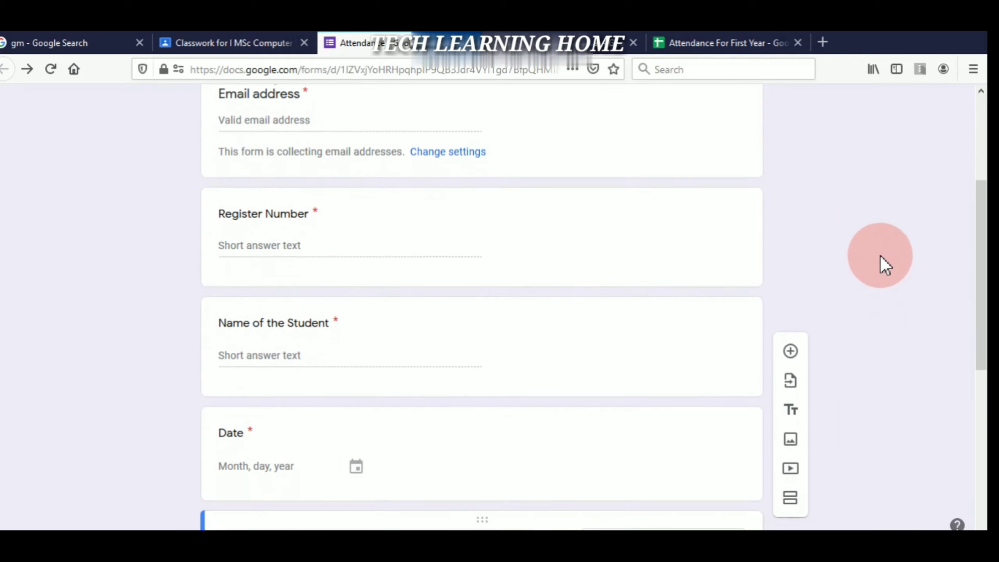
scroll(889, 217, "down", 8)
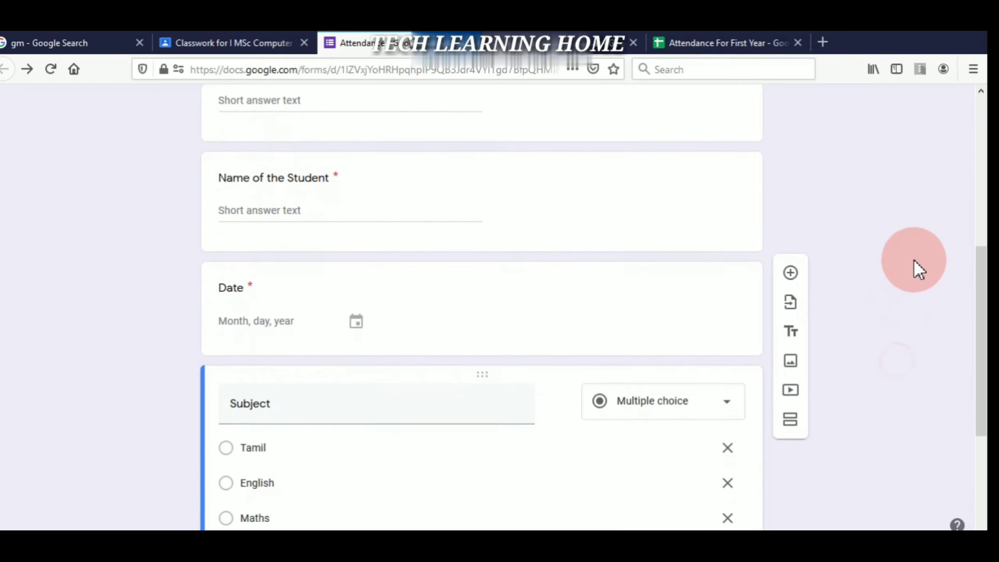
scroll(929, 225, "down", 1)
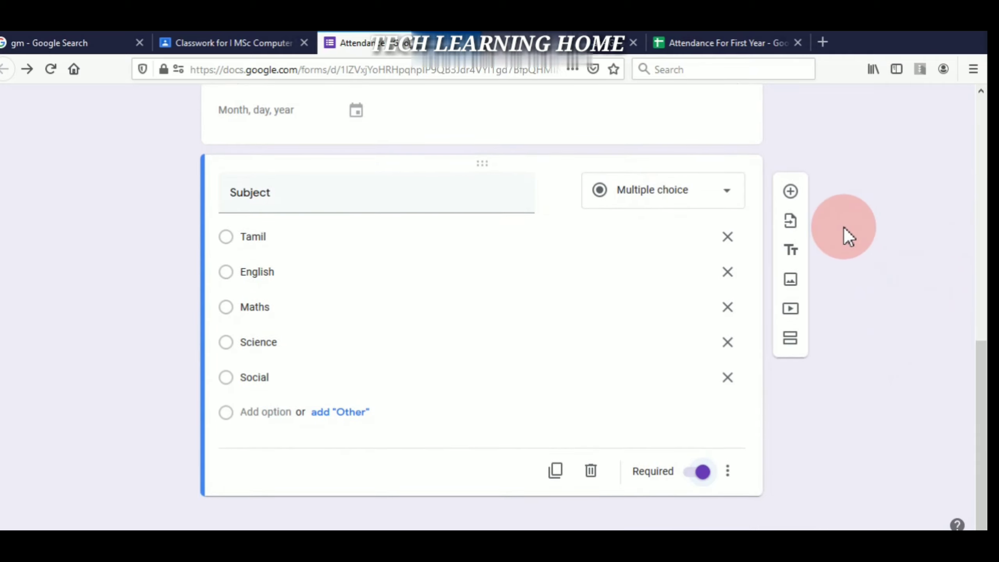
- Add required question 'Are you present?' from suggested answers, removing Maybe to keep Yes and No
left_click(791, 192)
left_click(397, 437)
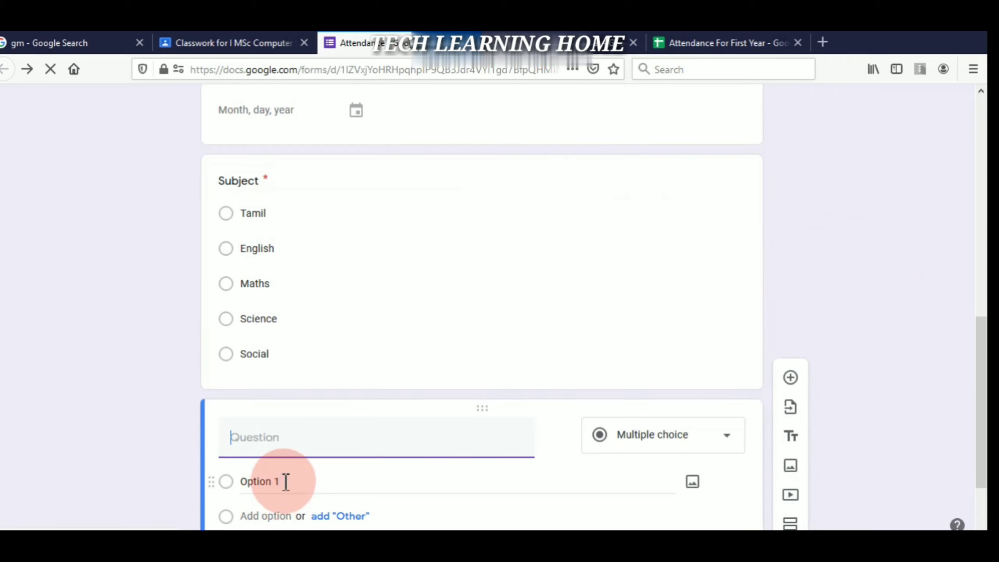
type("Are")
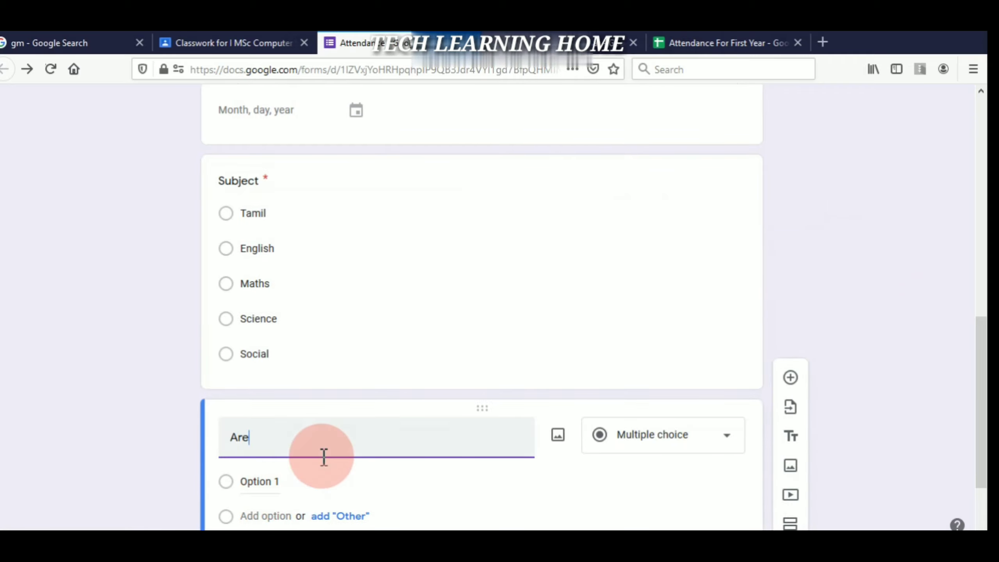
type(" you present?")
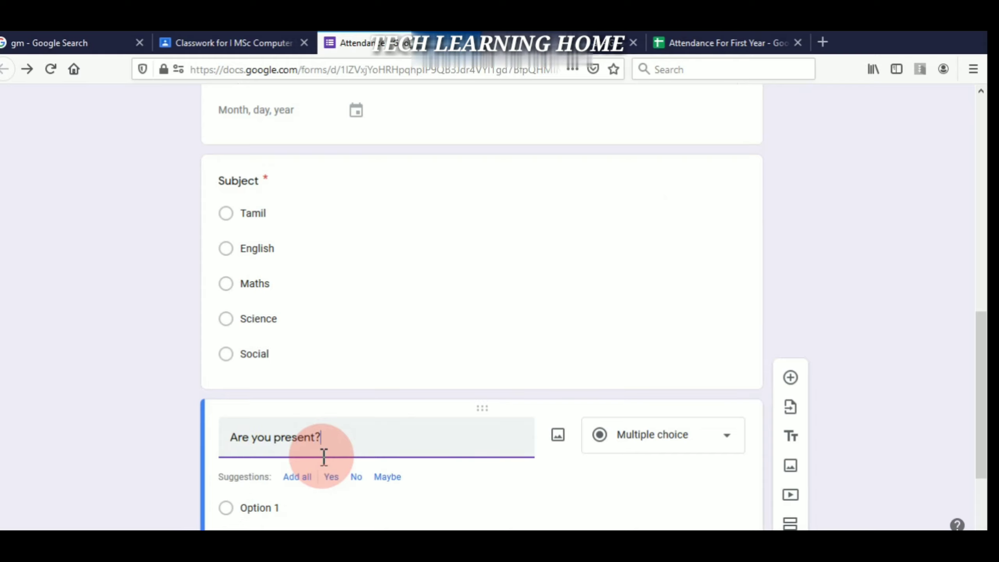
left_click(300, 478)
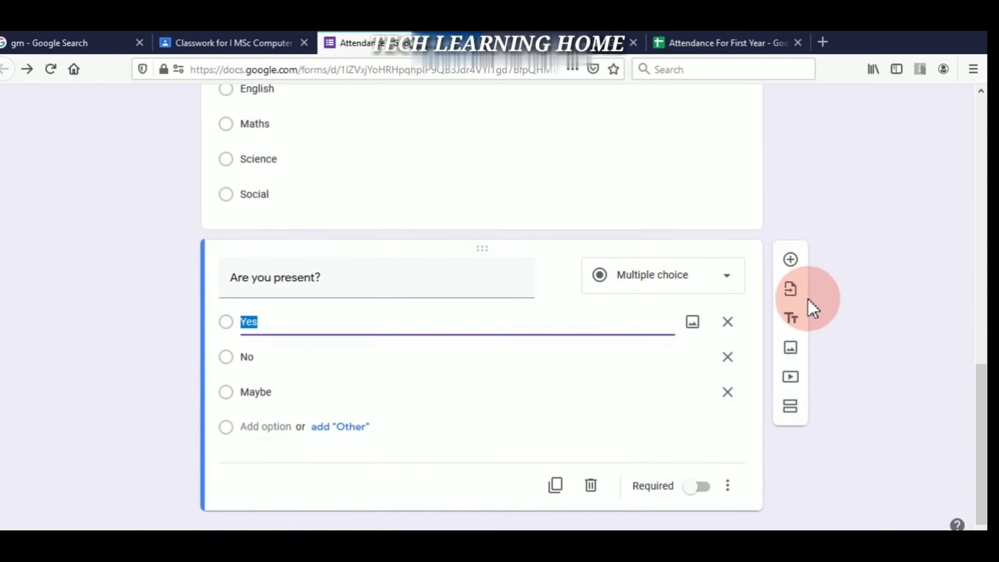
left_click(728, 392)
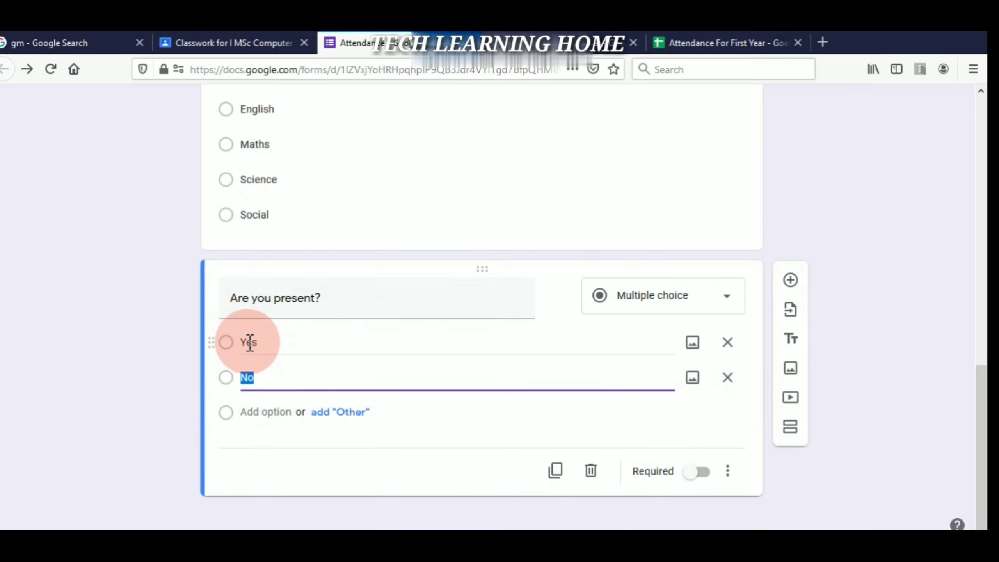
left_click(706, 481)
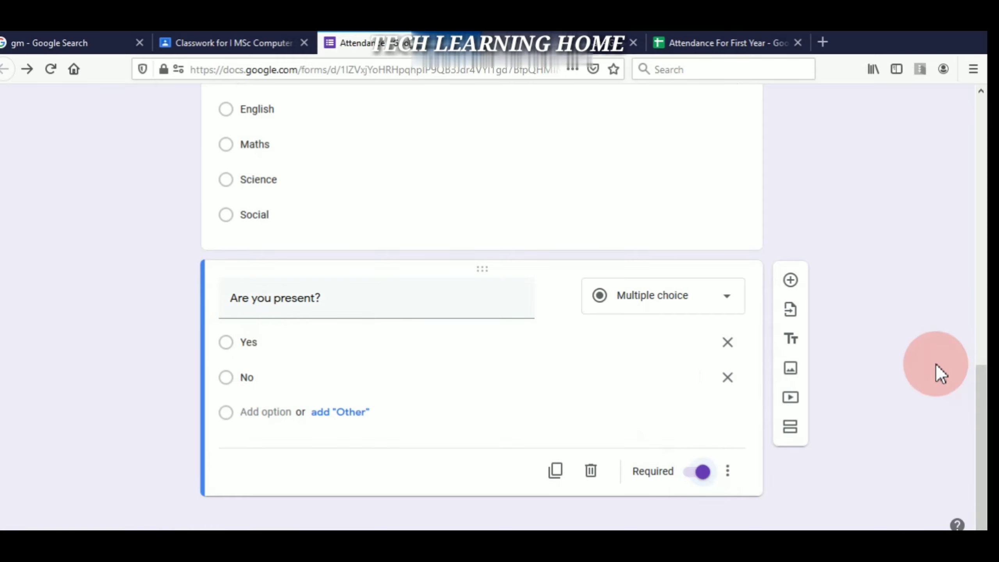
scroll(936, 365, "up", 15)
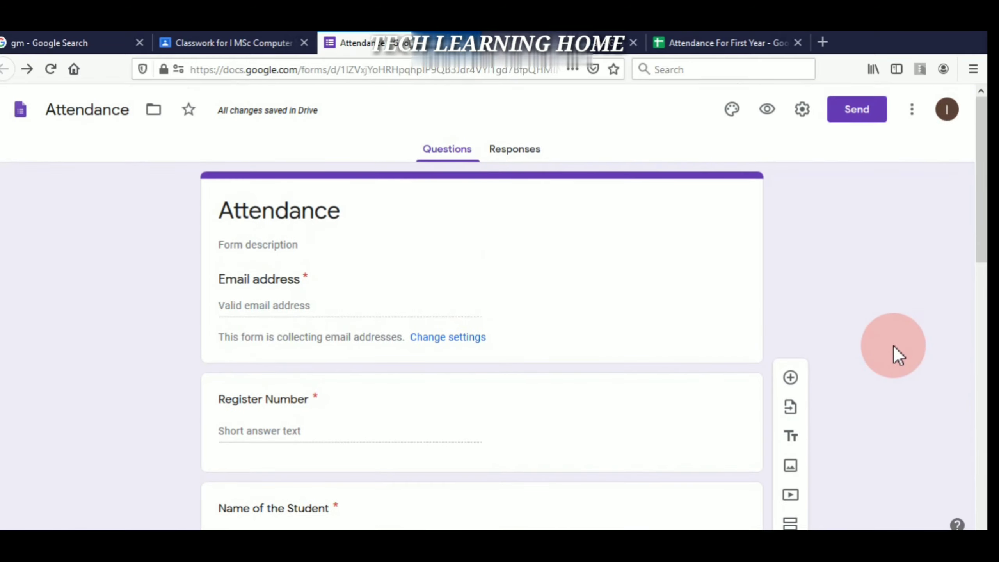
left_click(858, 110)
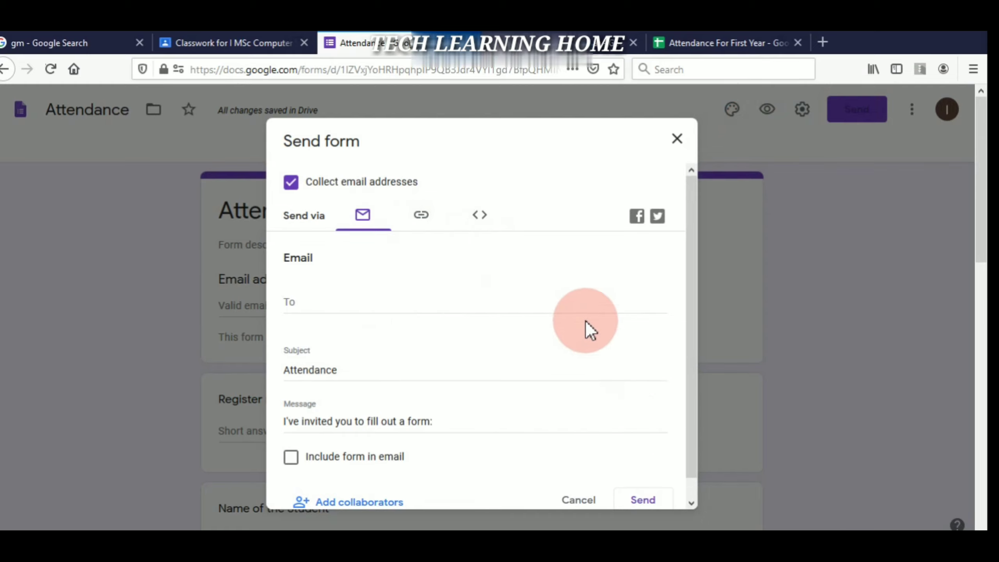
left_click(677, 138)
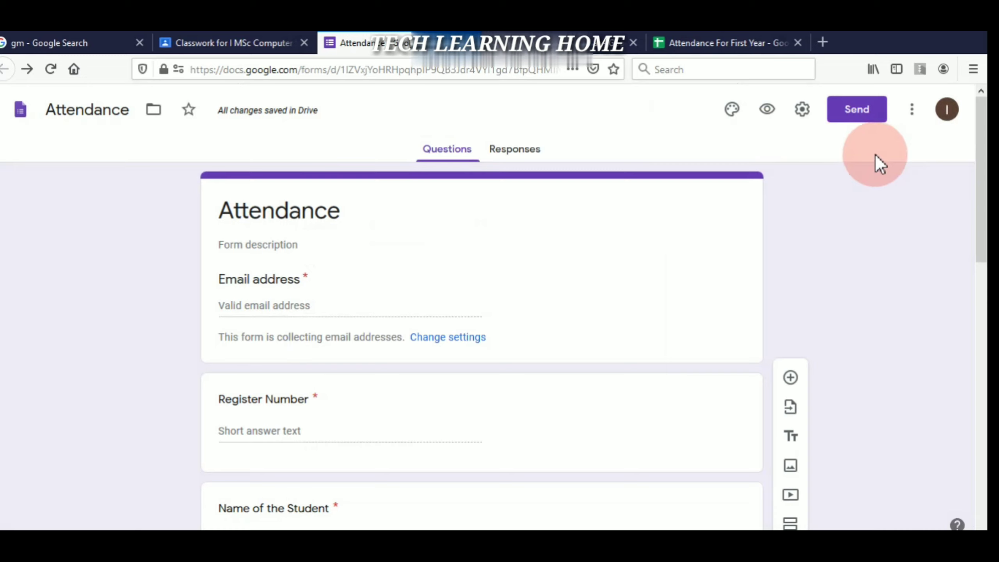
left_click(804, 112)
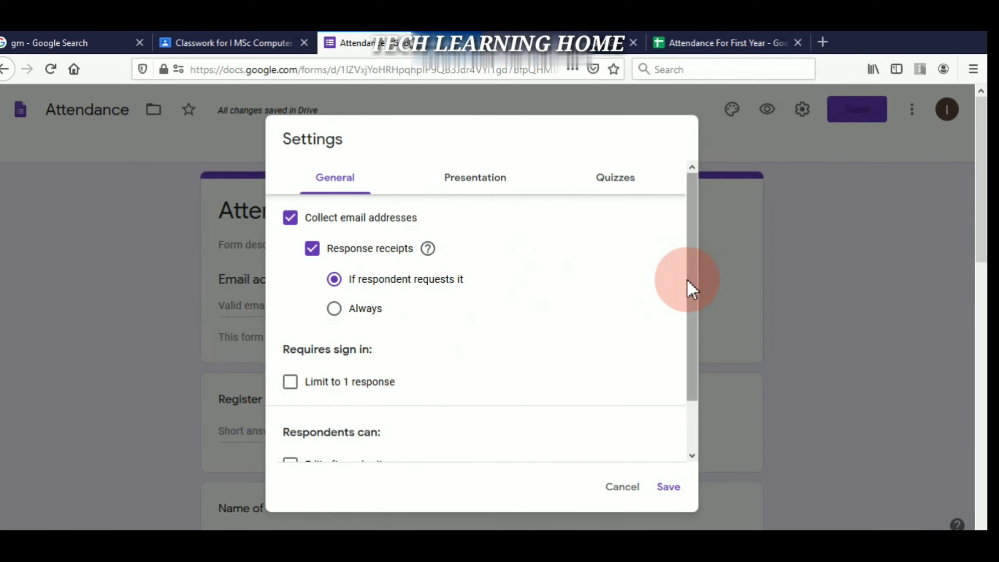
left_click_drag(691, 286, 703, 345)
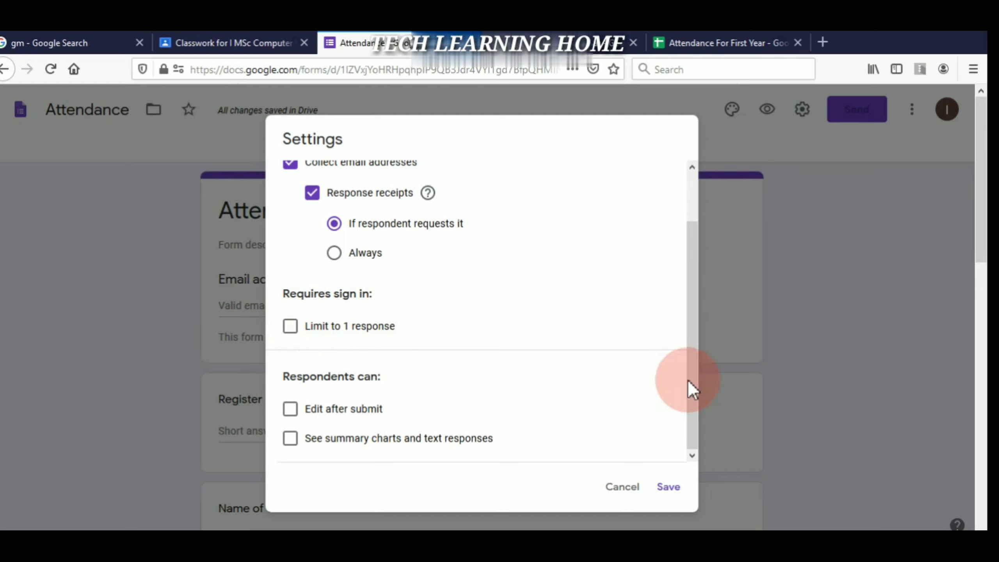
left_click(669, 492)
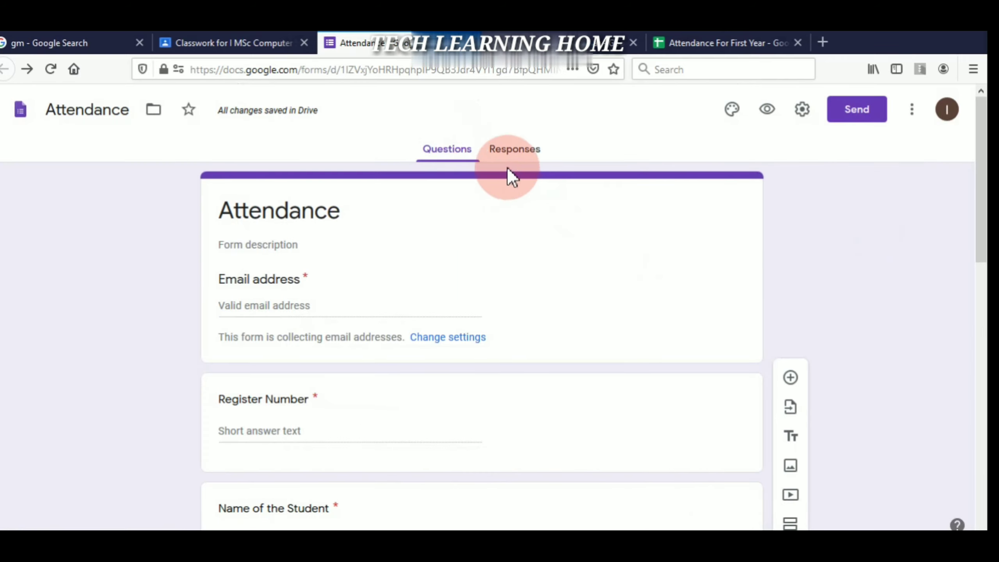
- From the Responses tab, link the form to a new Attendance (Responses) spreadsheet
left_click(524, 146)
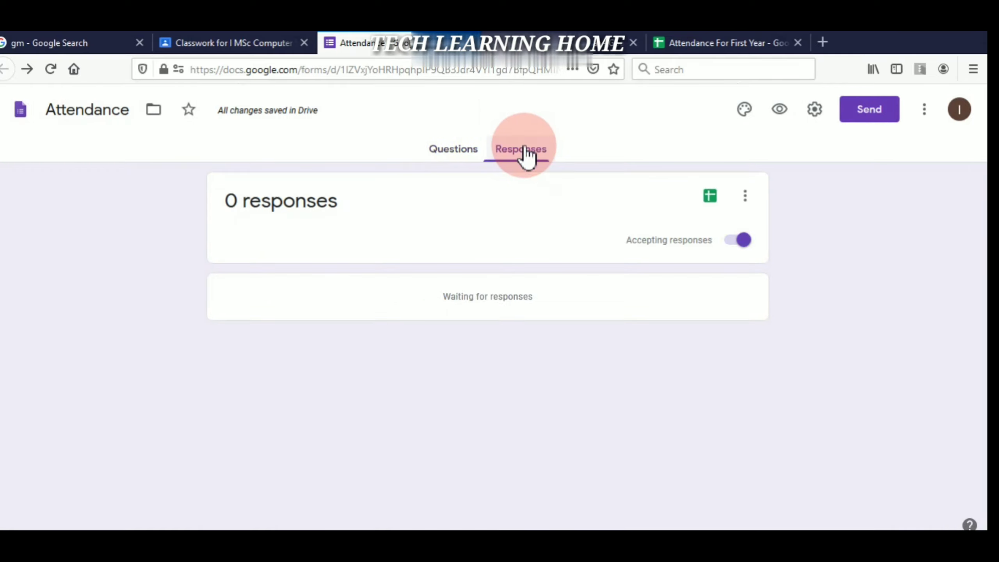
left_click(710, 199)
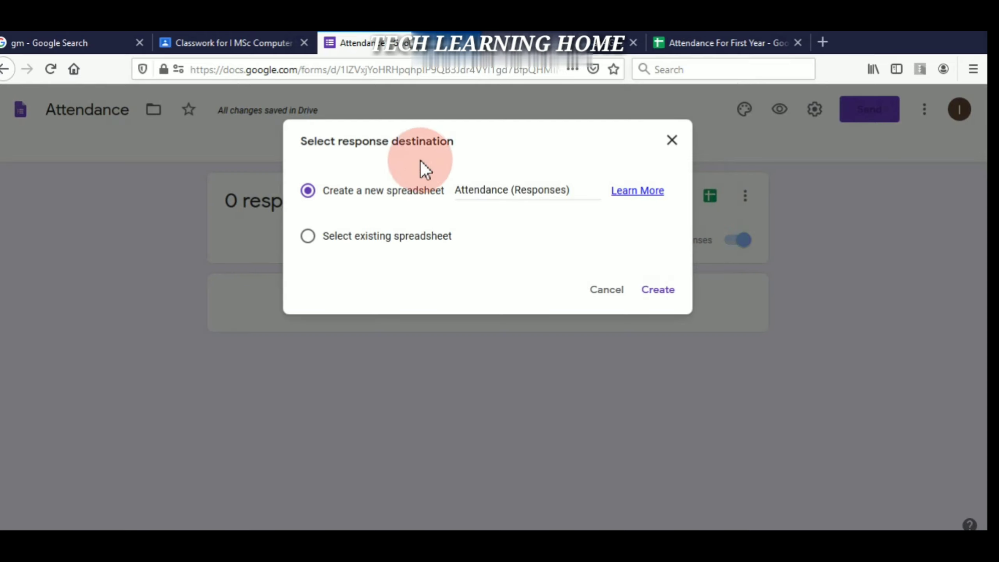
left_click(661, 288)
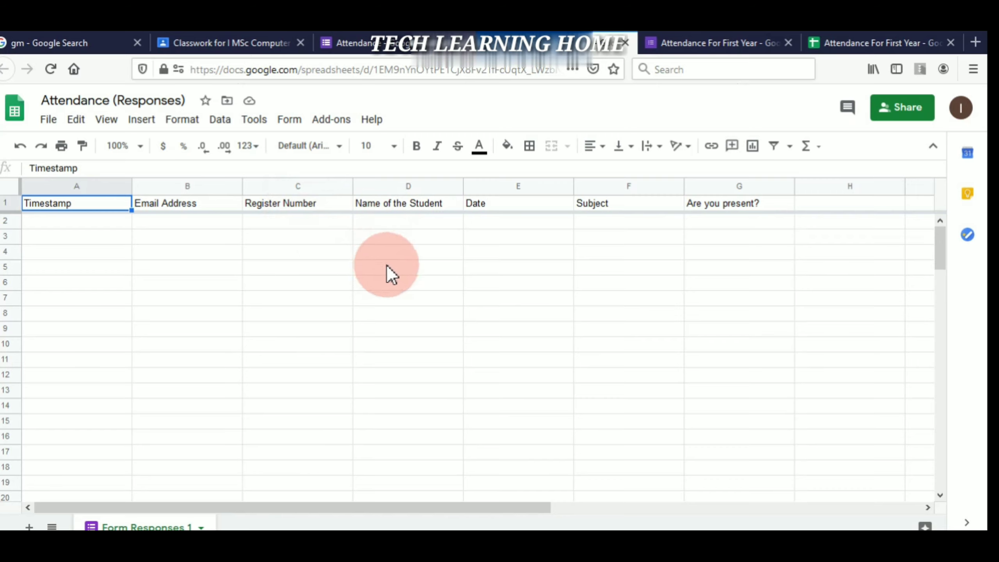
- Switch to the Attendance For First Year spreadsheet to view its two recorded responses
left_click(843, 44)
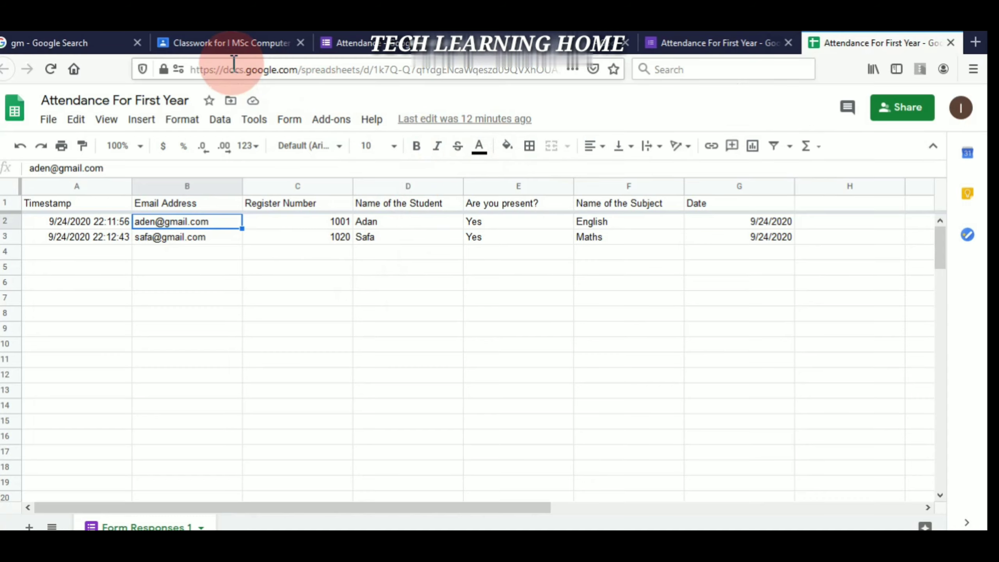
- Set the Classroom question's points to 1 and its topic to Attendance
left_click(257, 37)
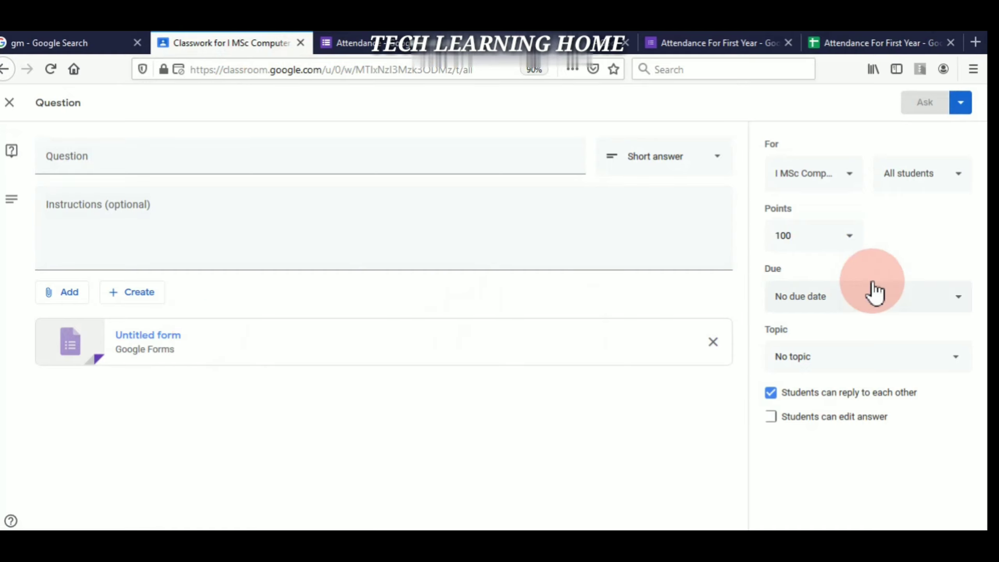
left_click(851, 238)
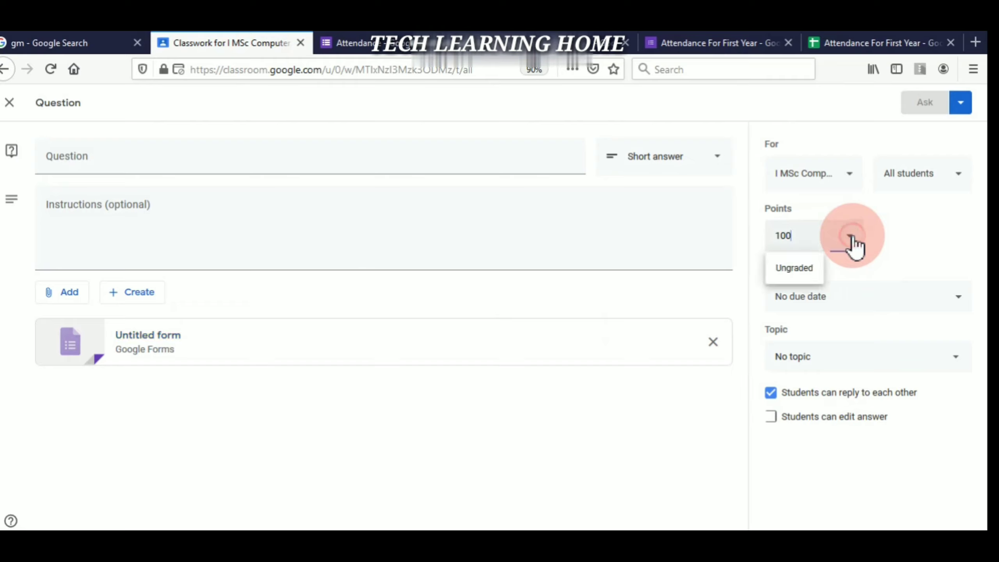
key("BackSpace")
key("BackSpace")
left_click(896, 248)
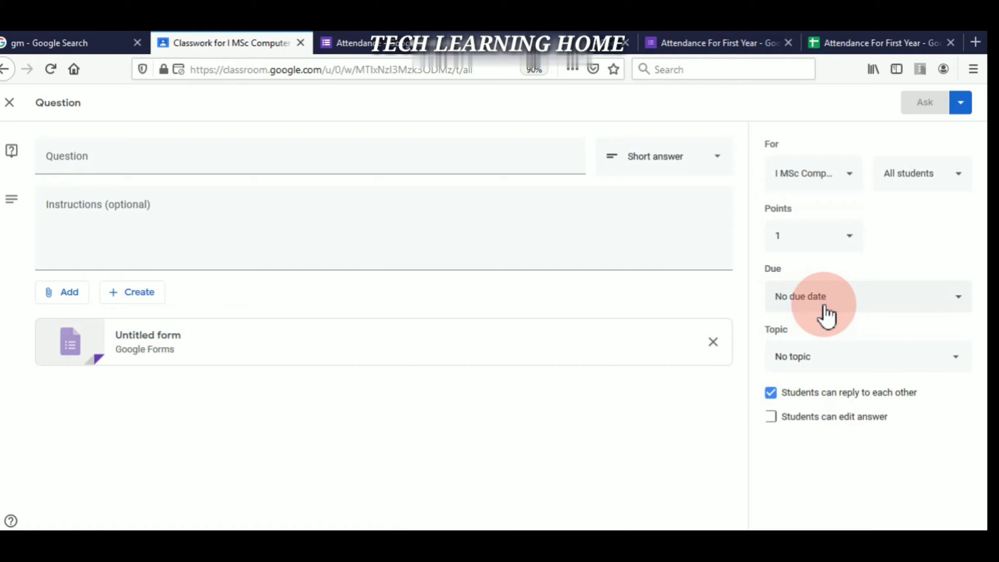
left_click(807, 358)
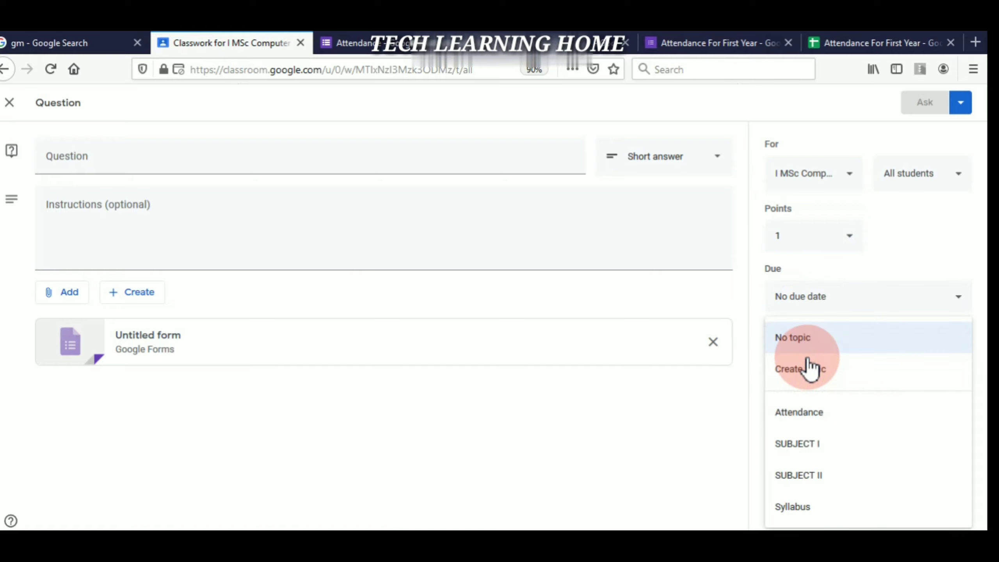
left_click(800, 418)
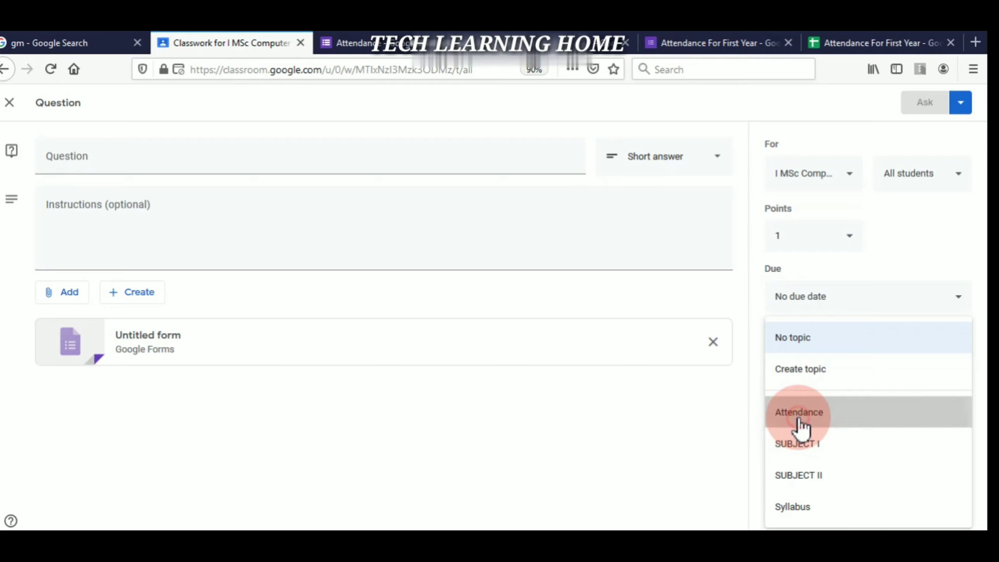
left_click(828, 360)
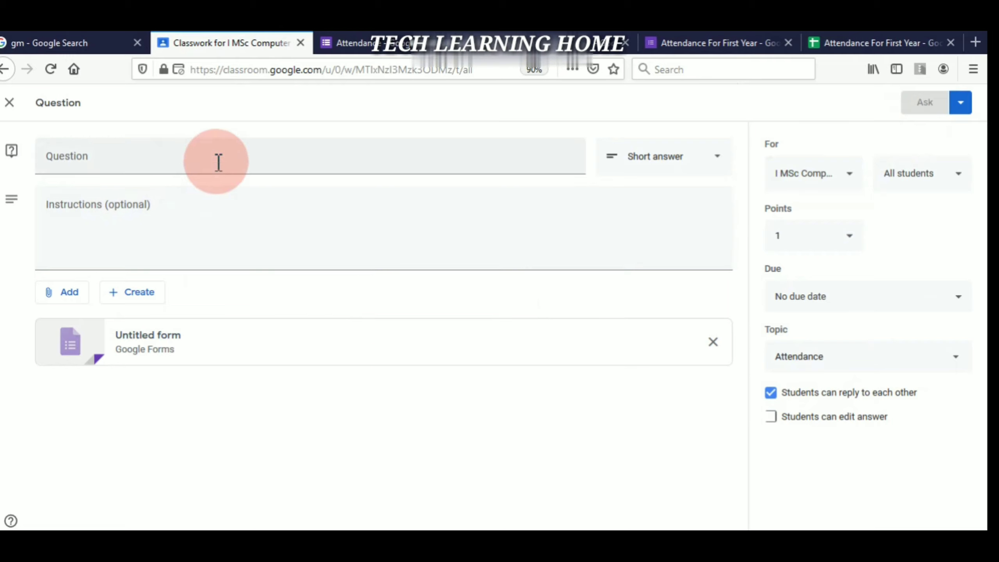
- Title the question Attendance and post it to the class
left_click(249, 226)
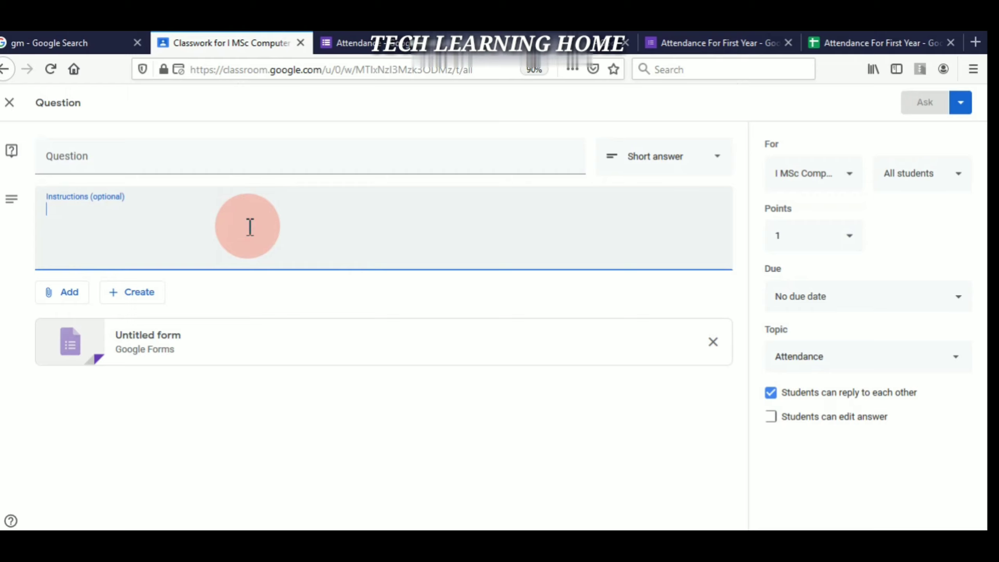
key("shift+Tab")
type("Attendance")
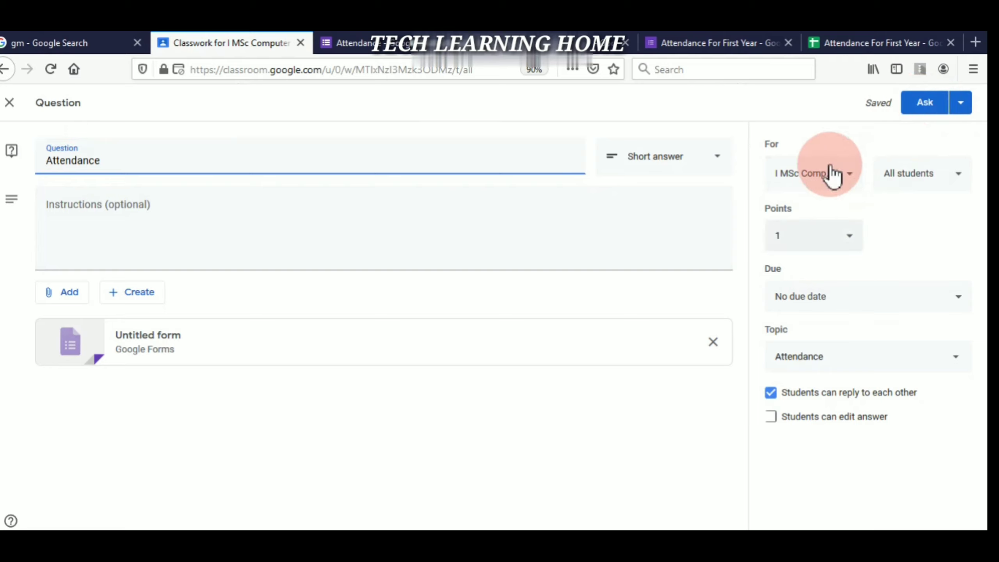
left_click(926, 104)
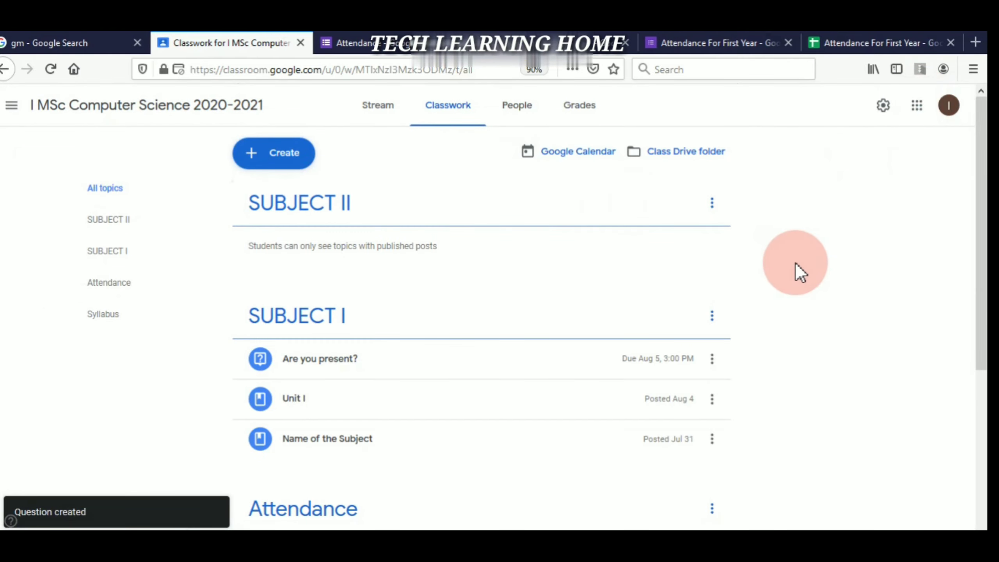
- Expand the Attendance question in Classroom and open its attached Attendance form
left_click(983, 411)
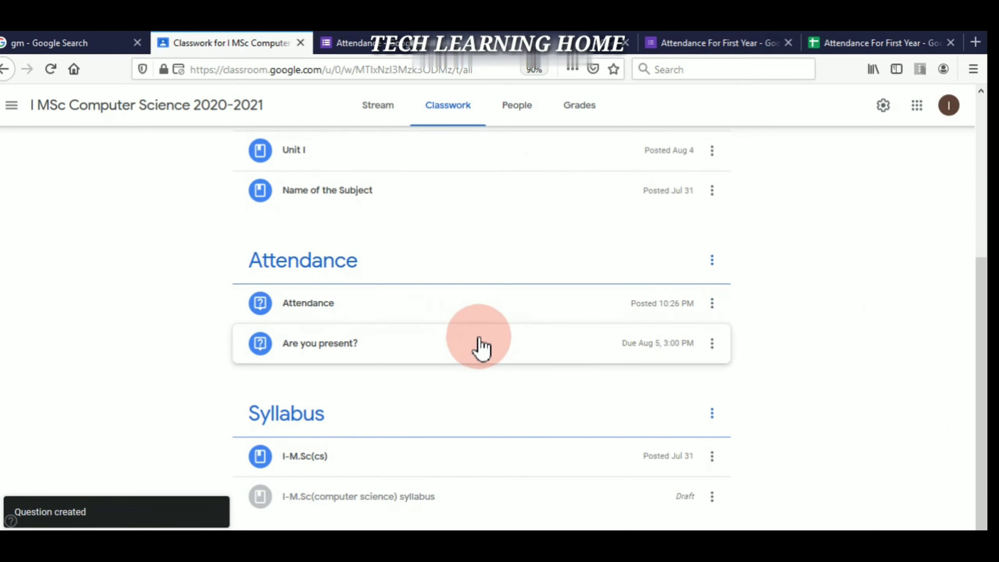
left_click(592, 312)
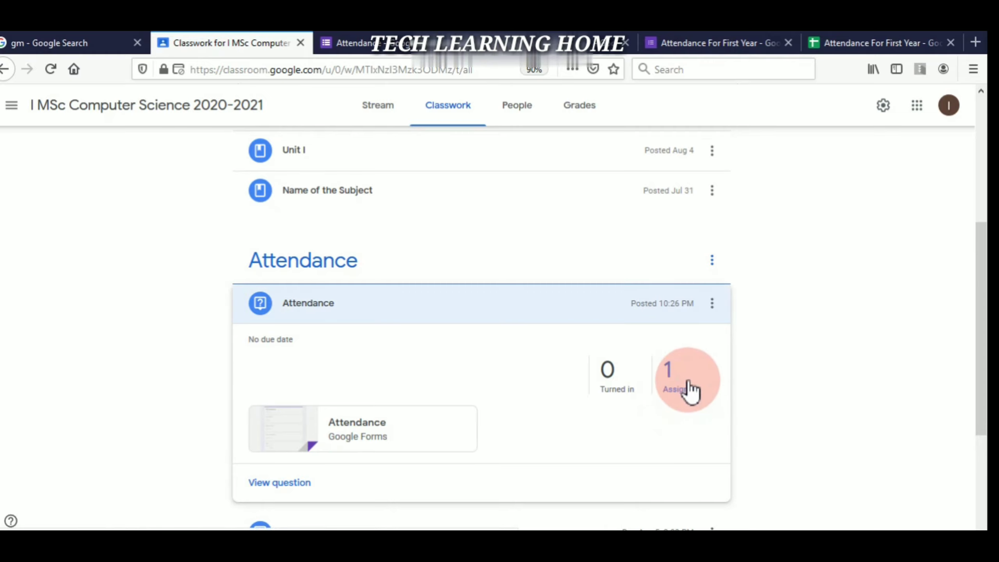
left_click(368, 445)
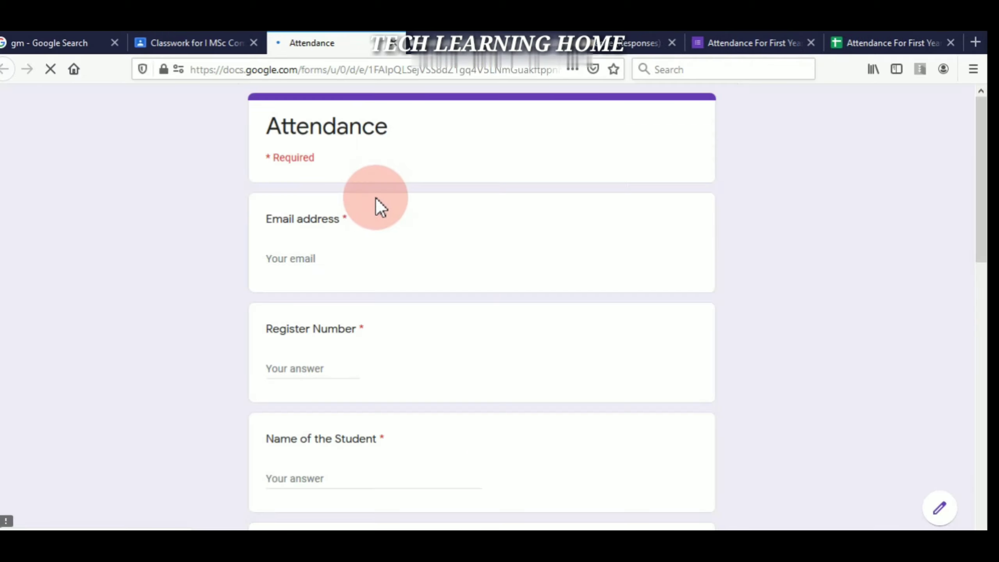
- Fill in the student's email address, register number and name
left_click(330, 264)
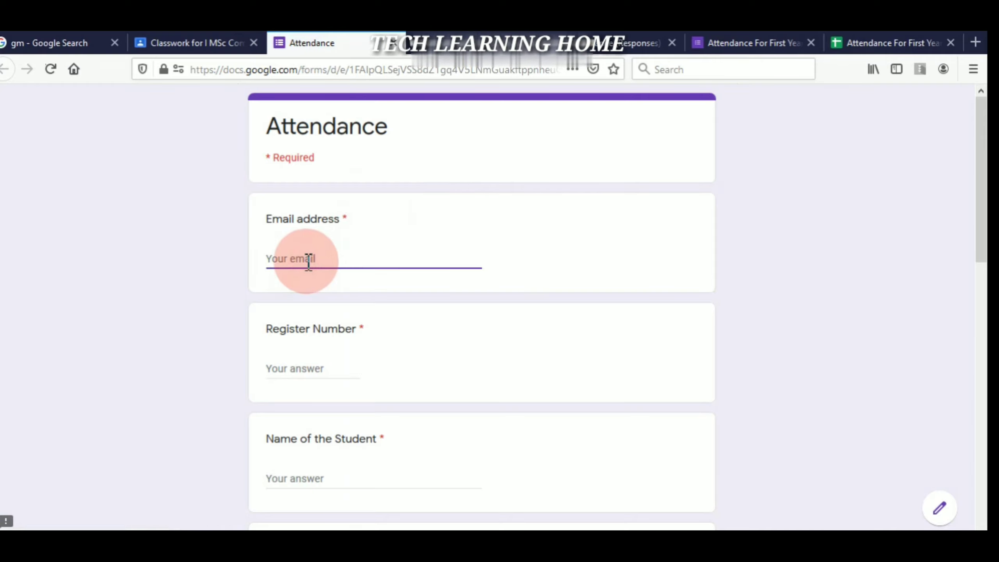
scroll(645, 298, "down", 2)
scroll(648, 276, "down", 1)
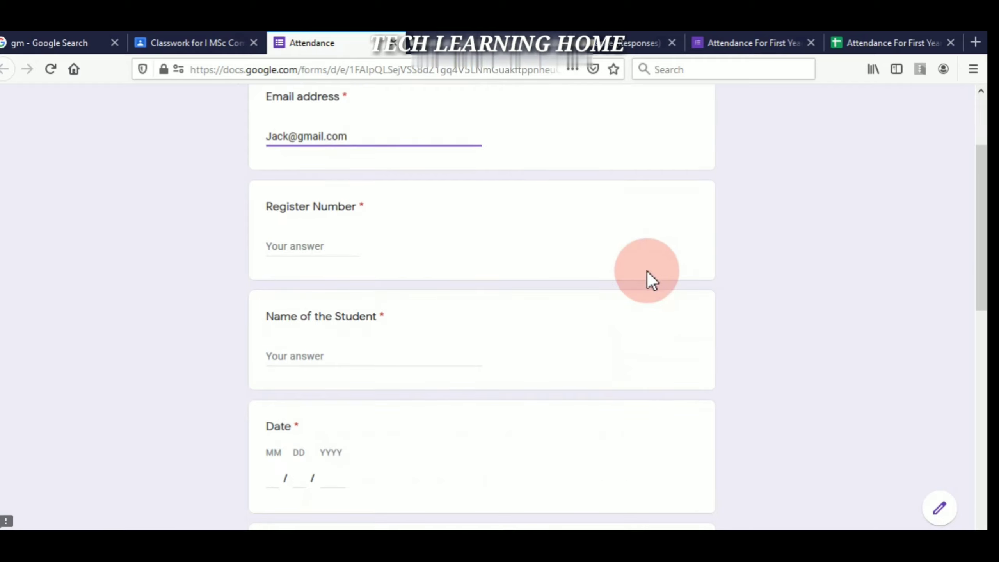
left_click(331, 253)
type("10")
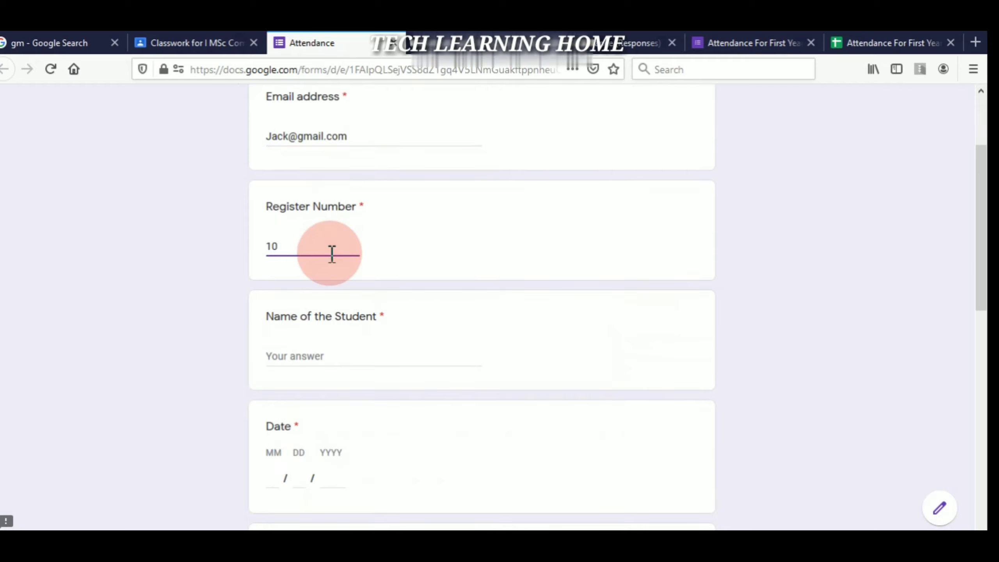
type("05")
left_click(303, 360)
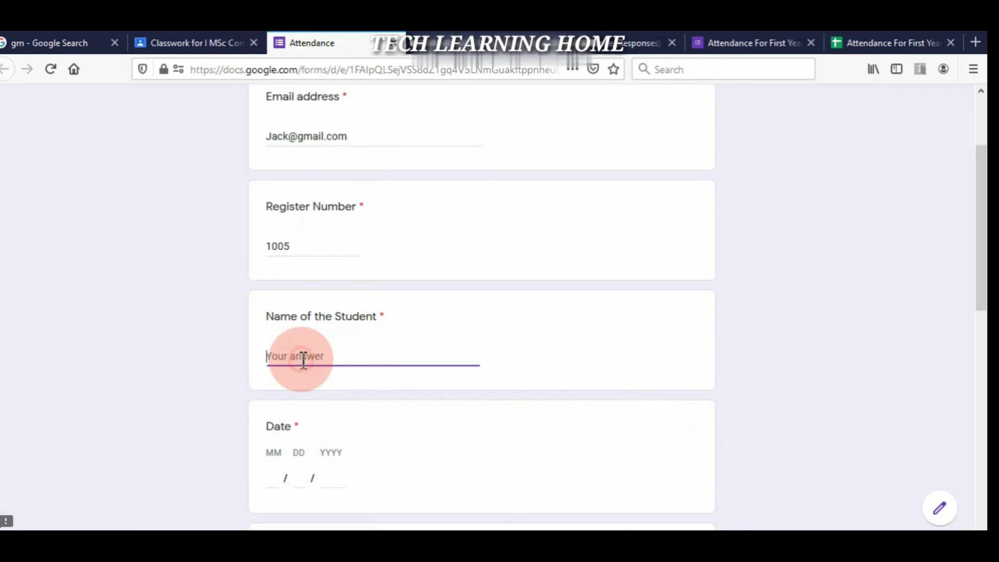
type("Jack")
- Enter the date 09/24/2020
scroll(654, 315, "down", 2)
left_click(273, 380)
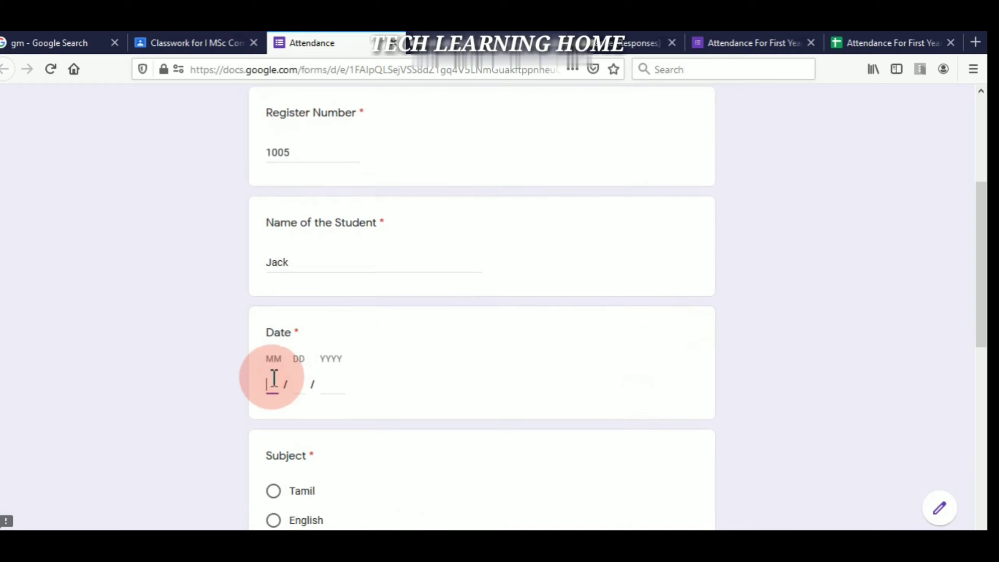
type("09")
key("Tab")
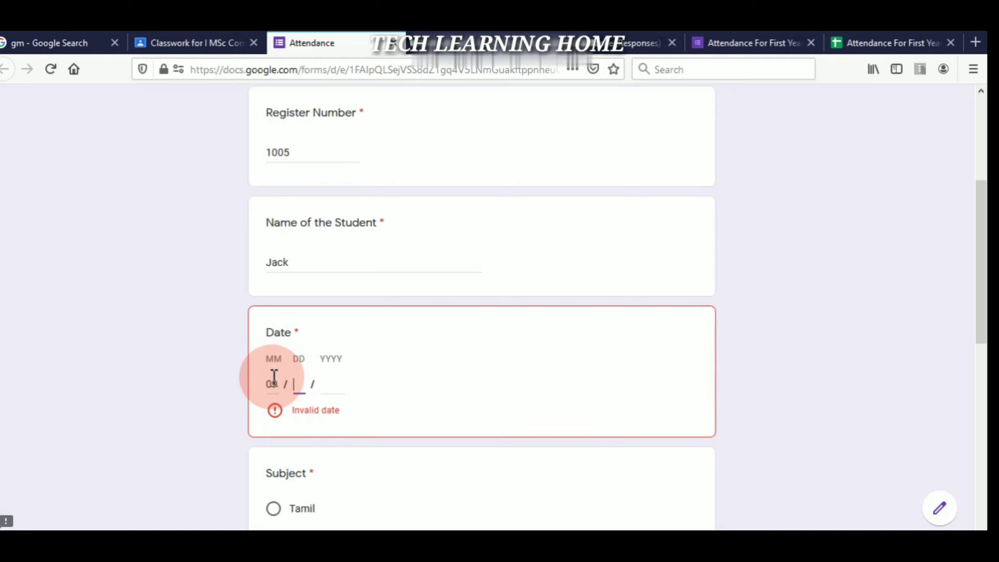
type("24")
key("Tab")
type("2020")
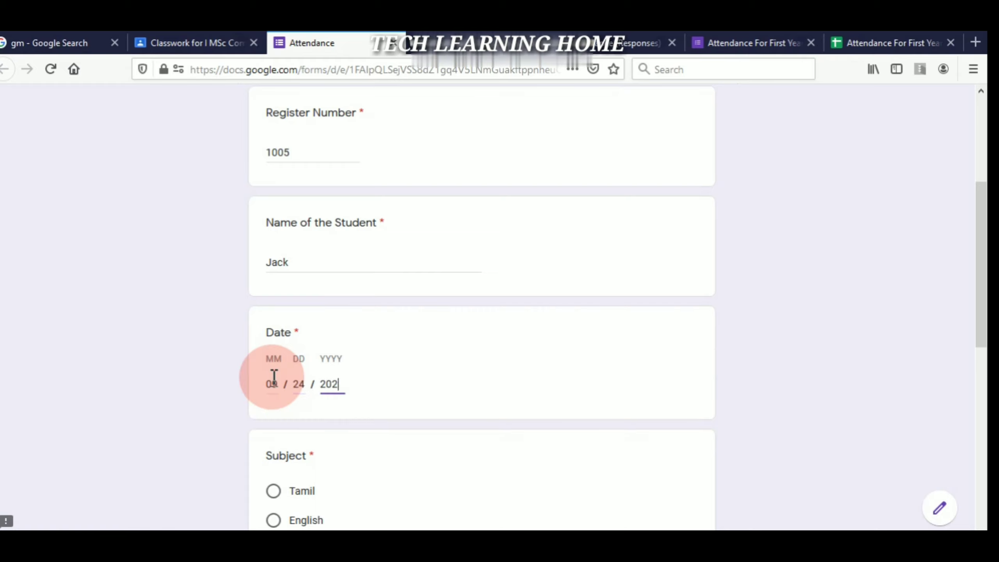
- Choose Science as the subject, mark Yes for present, and submit the response
scroll(555, 283, "down", 5)
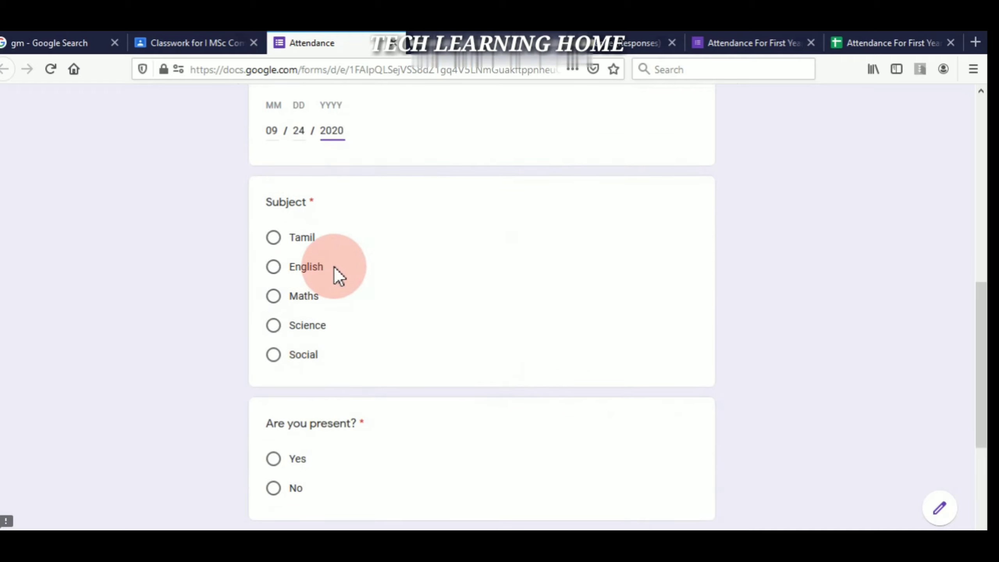
left_click(278, 329)
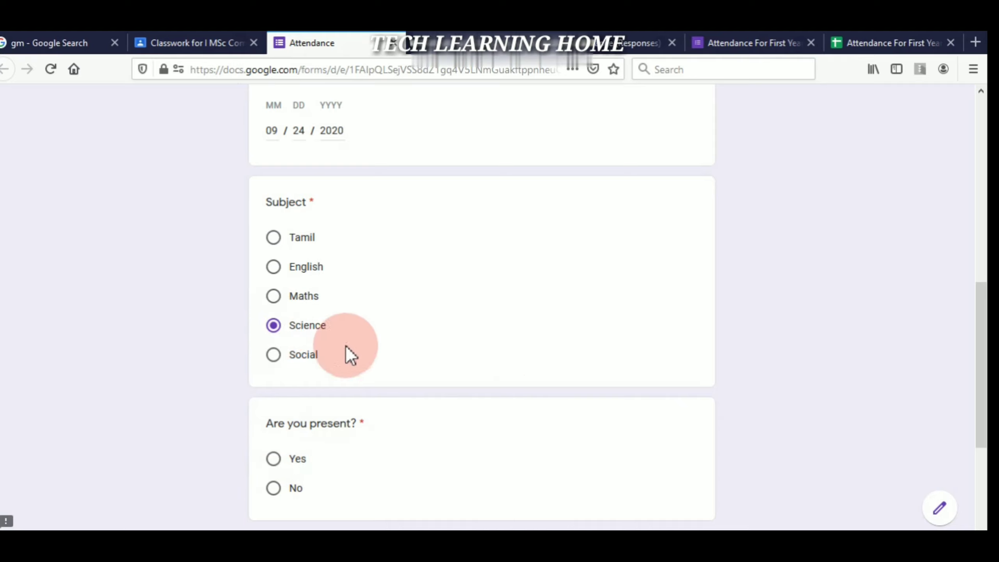
scroll(828, 311, "down", 3)
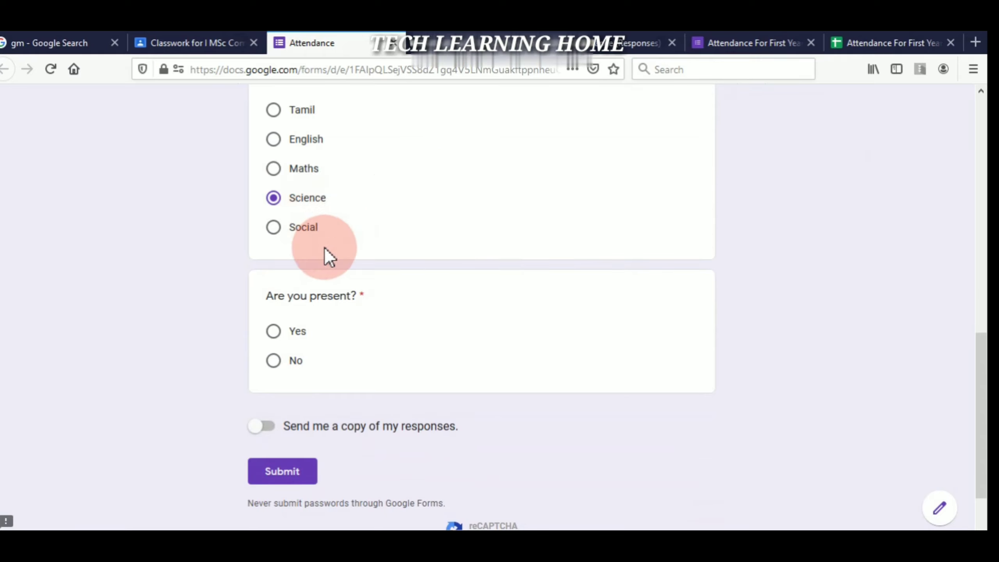
left_click(274, 333)
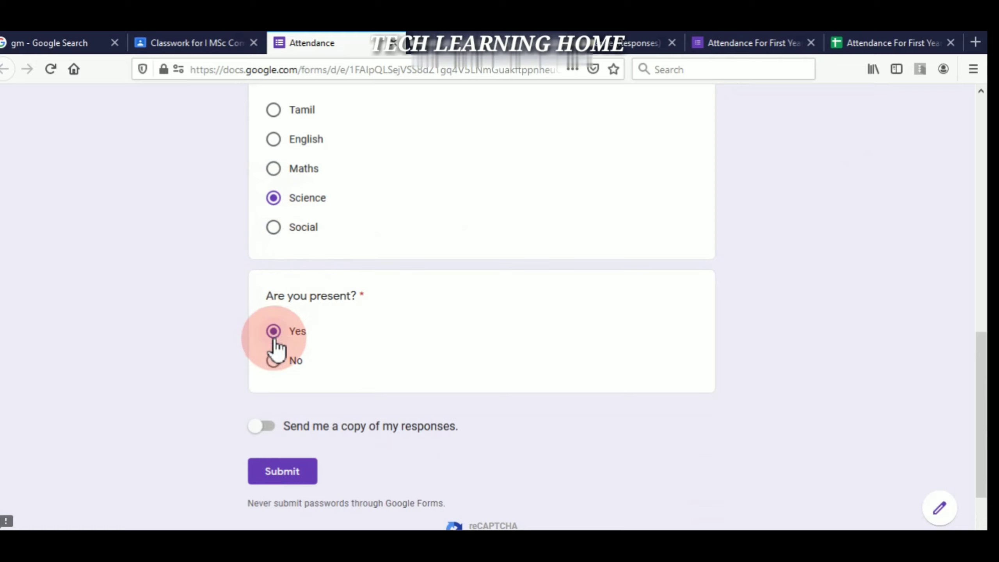
left_click(294, 479)
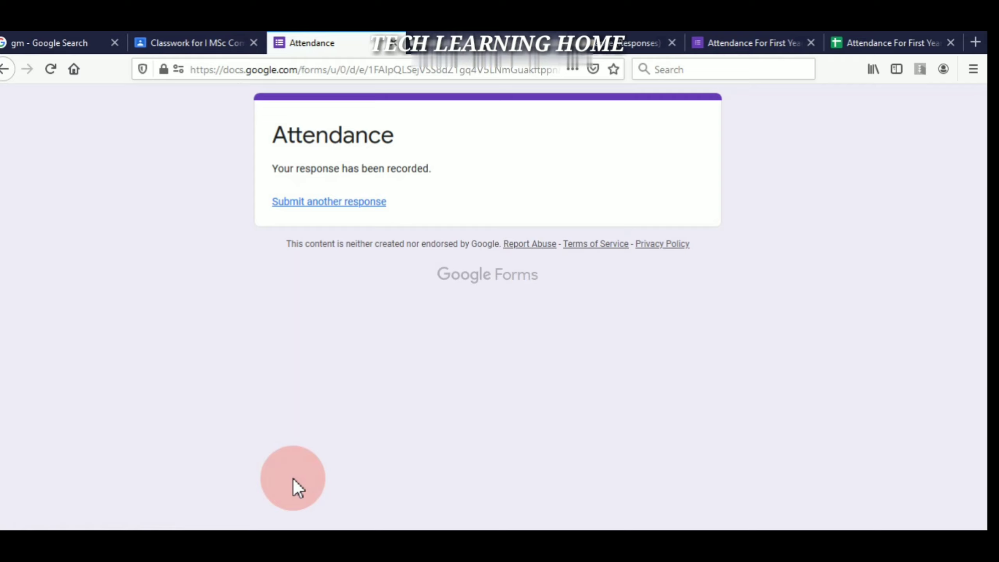
- Start another response and re-enter the student's email address
left_click(338, 204)
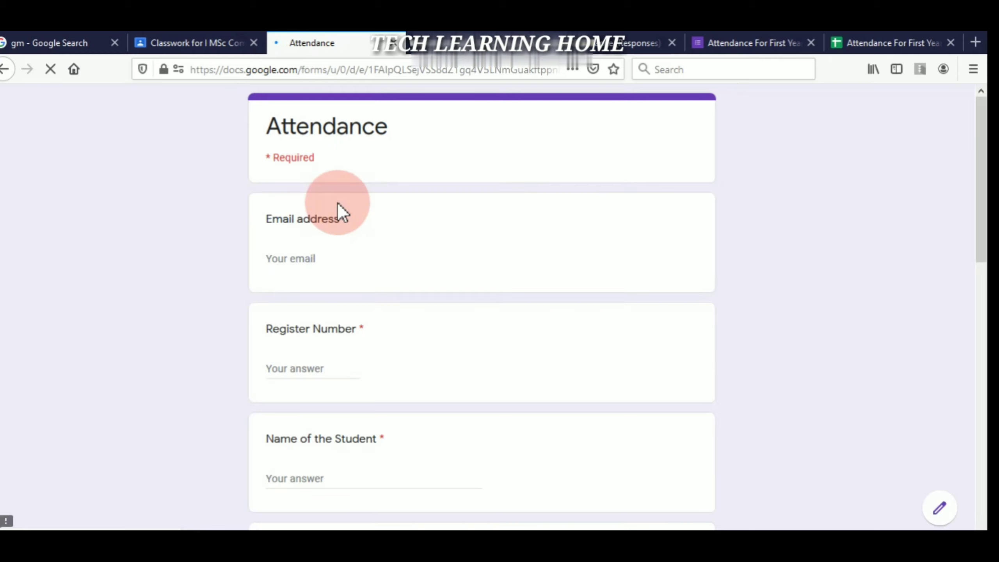
left_click(297, 257)
type("J")
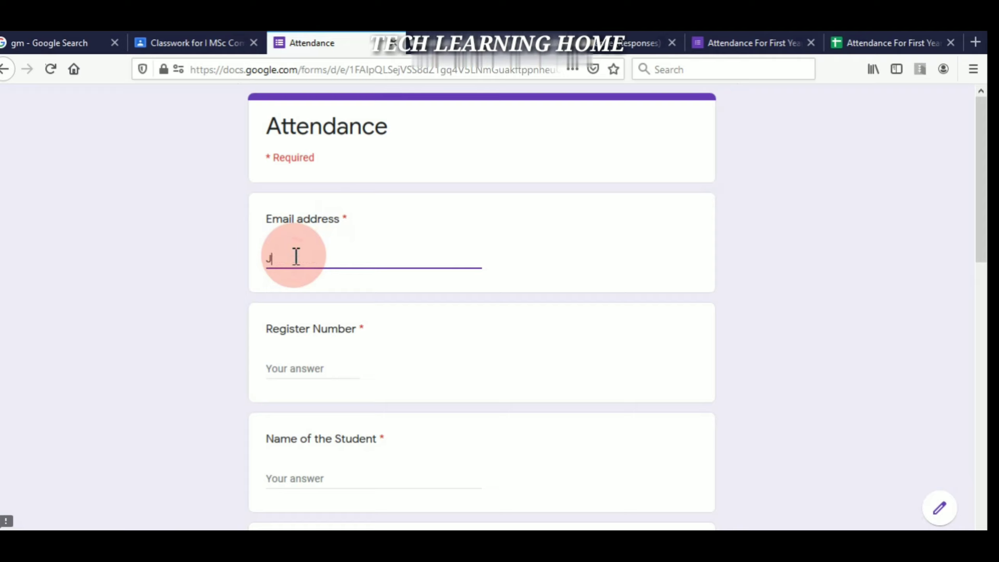
key("BackSpace")
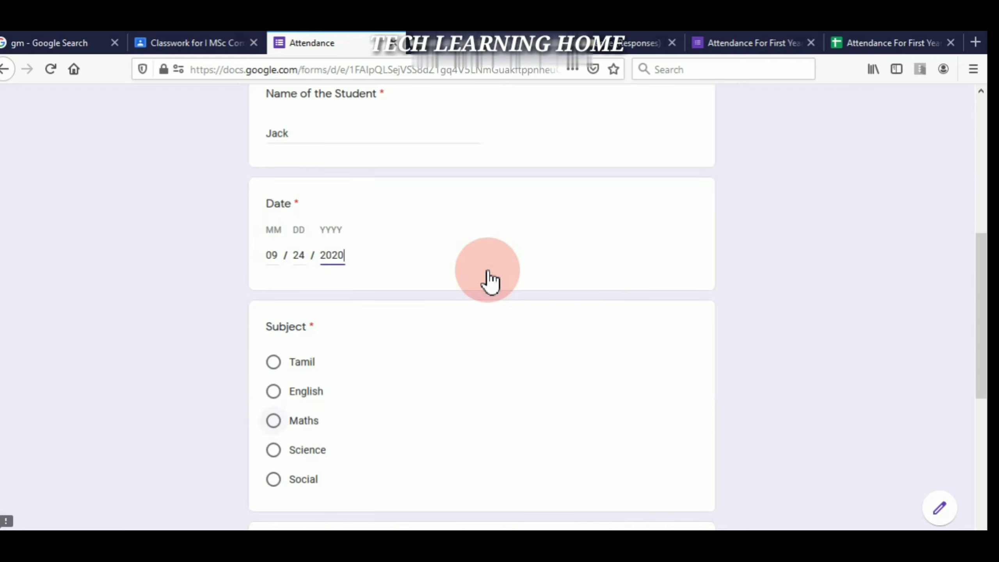
- Submit it with subject English and present Yes, then view the Attendance (Responses) sheet
left_click(275, 393)
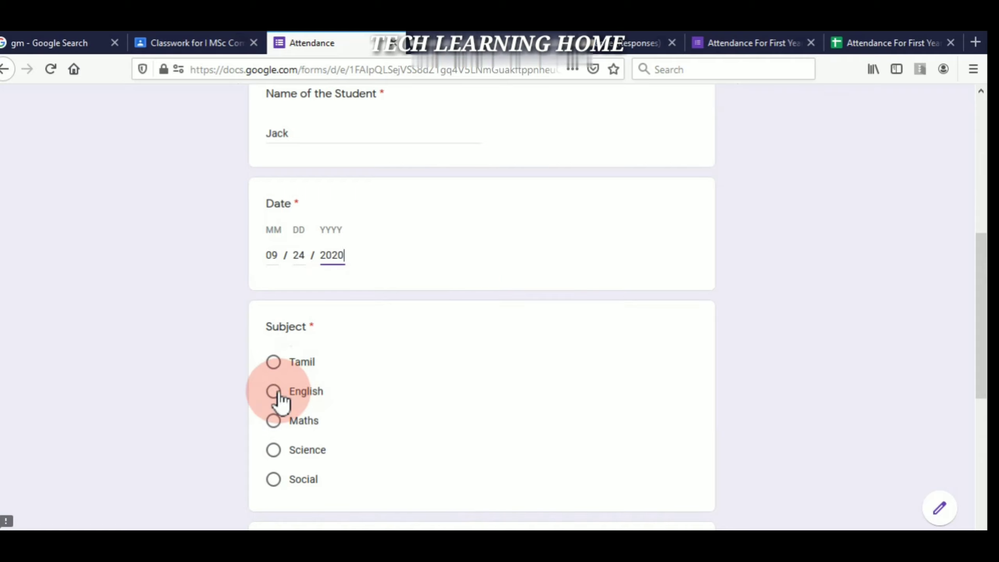
scroll(729, 252, "down", 5)
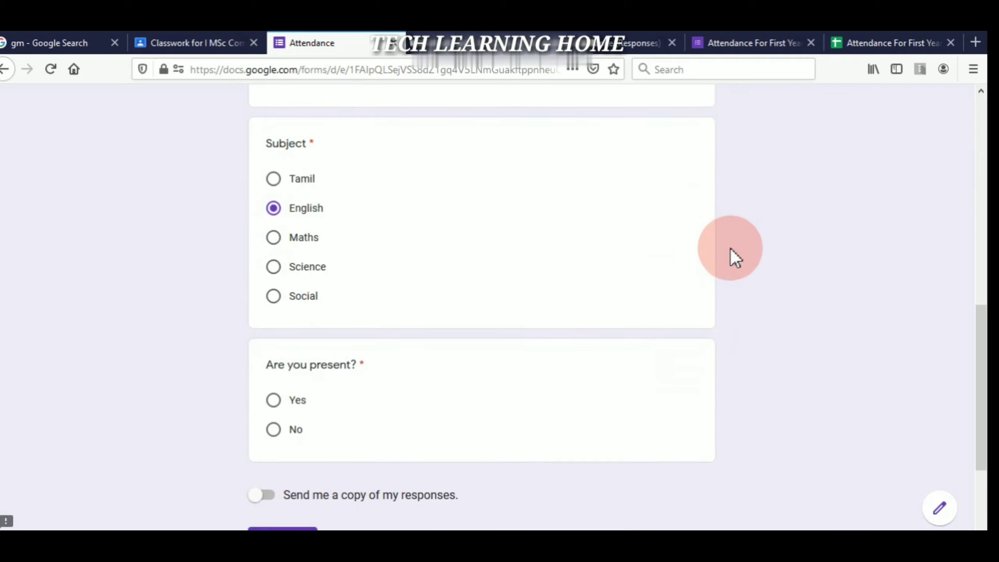
left_click(274, 408)
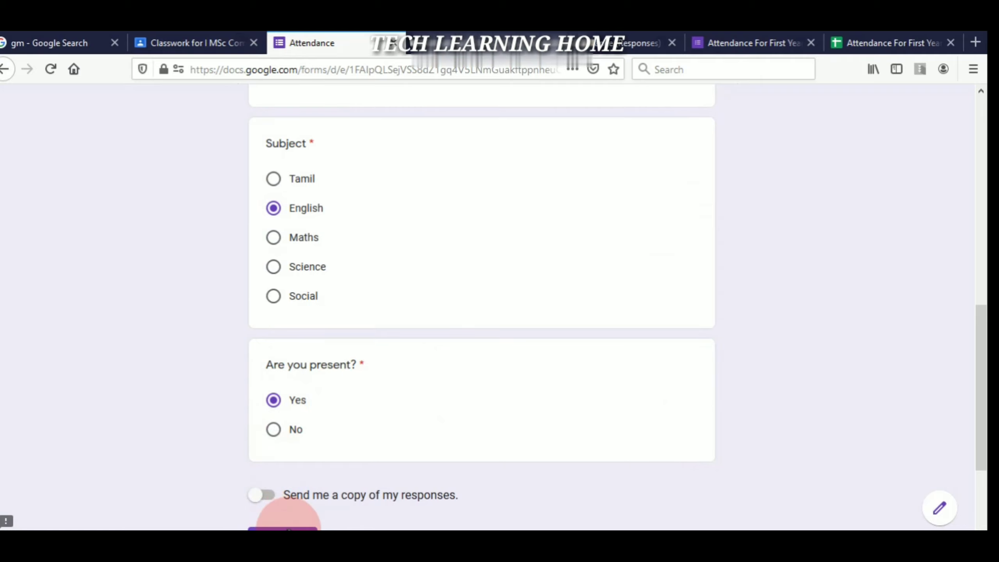
scroll(289, 523, "down", 3)
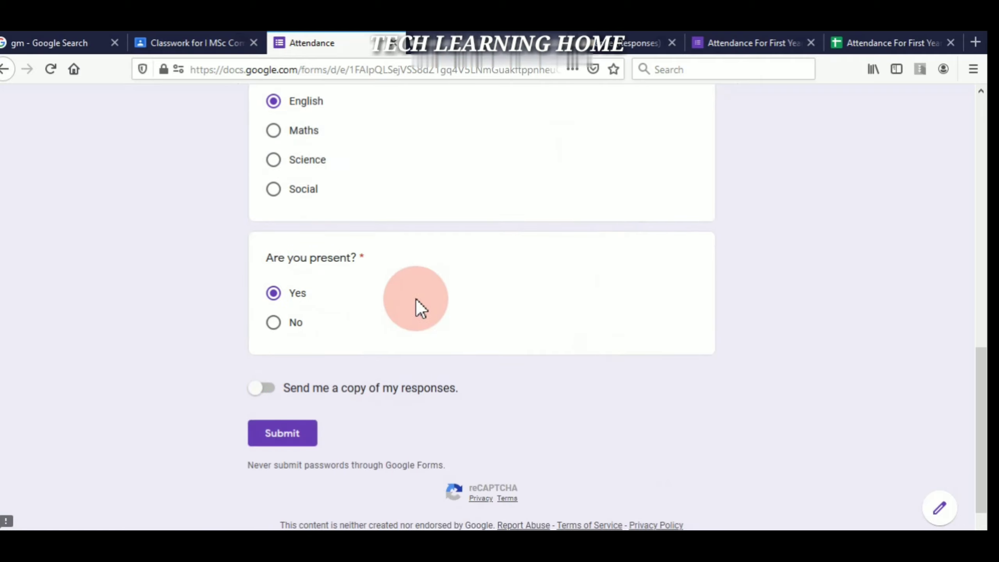
left_click(287, 432)
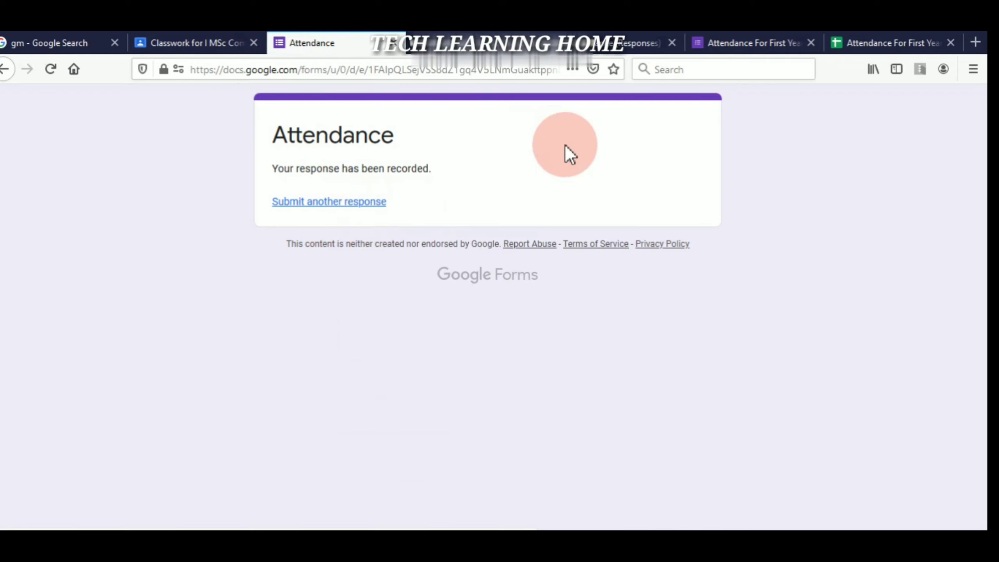
left_click(617, 44)
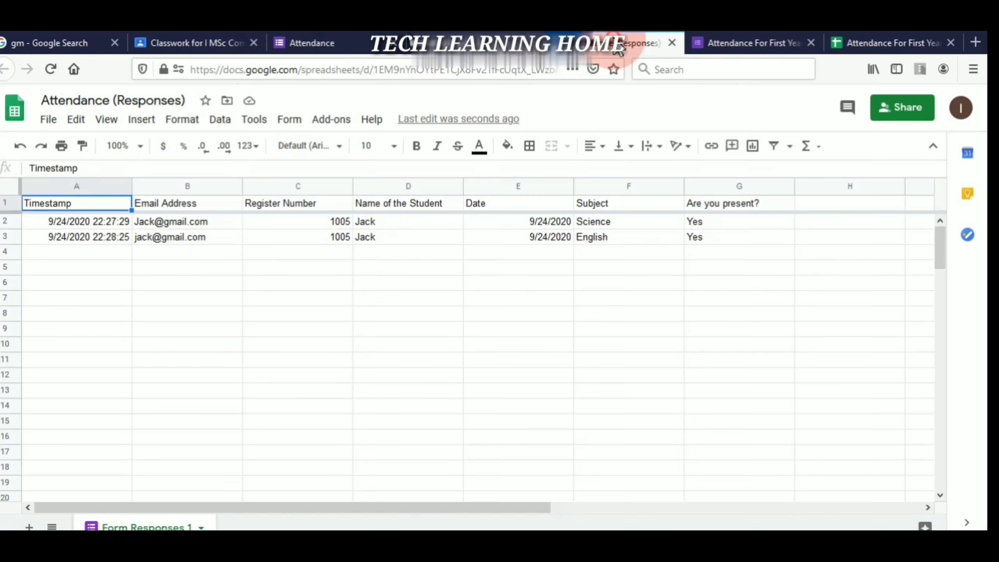